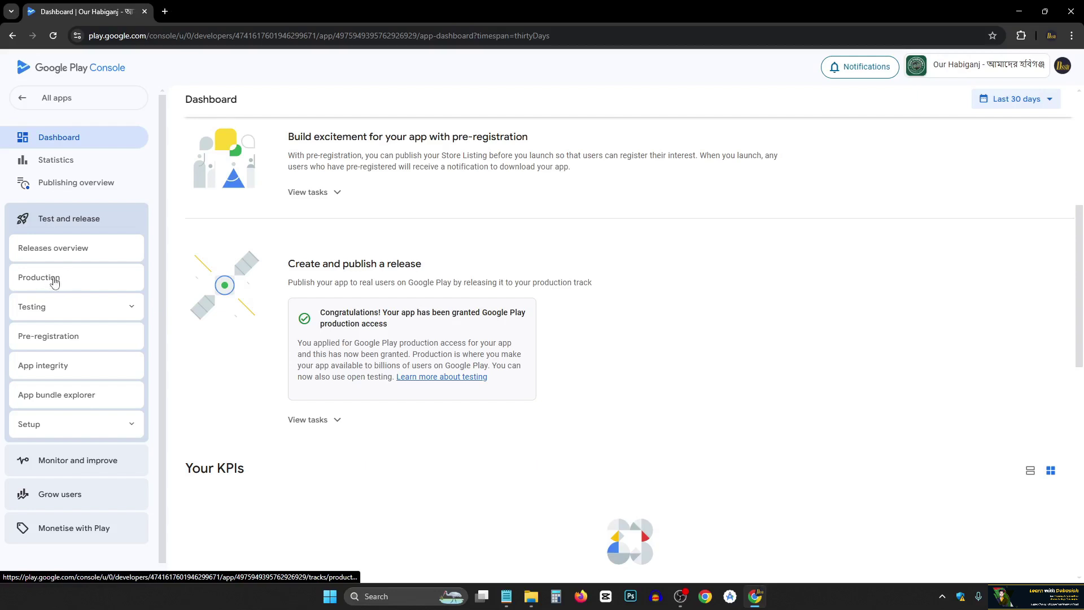
Step: Open the Production track's country/region targeting and select all countries/regions in the list
click(30, 277)
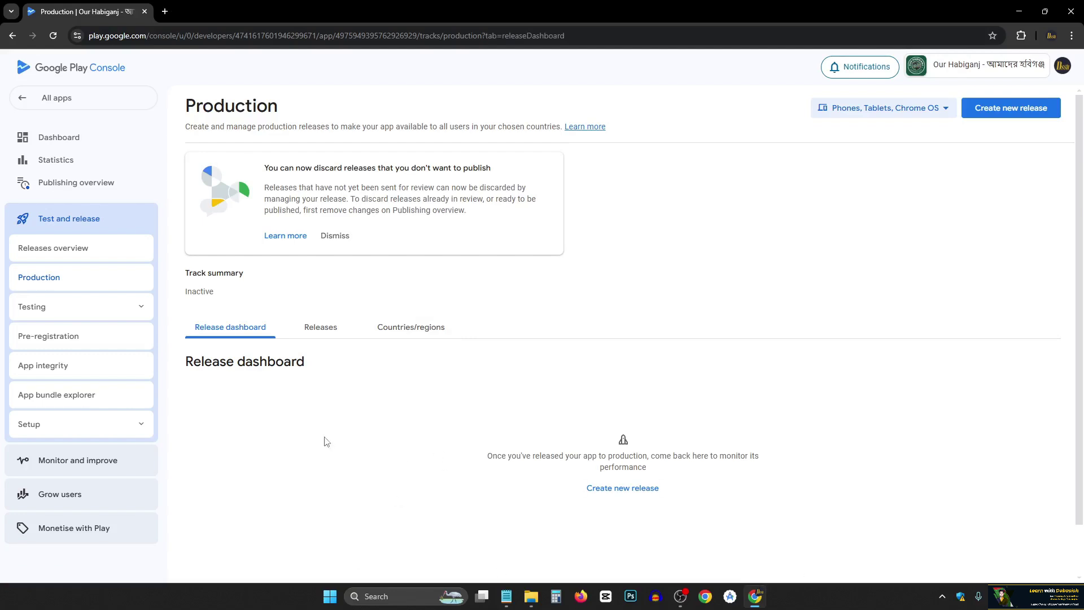
click(401, 330)
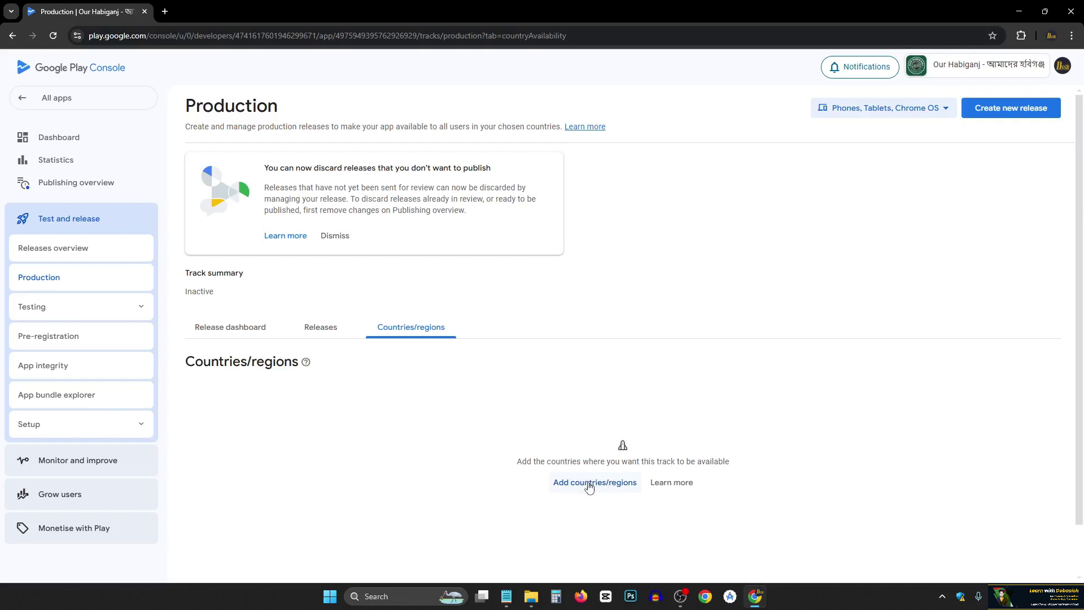
click(587, 483)
scroll(542, 409, down, 4)
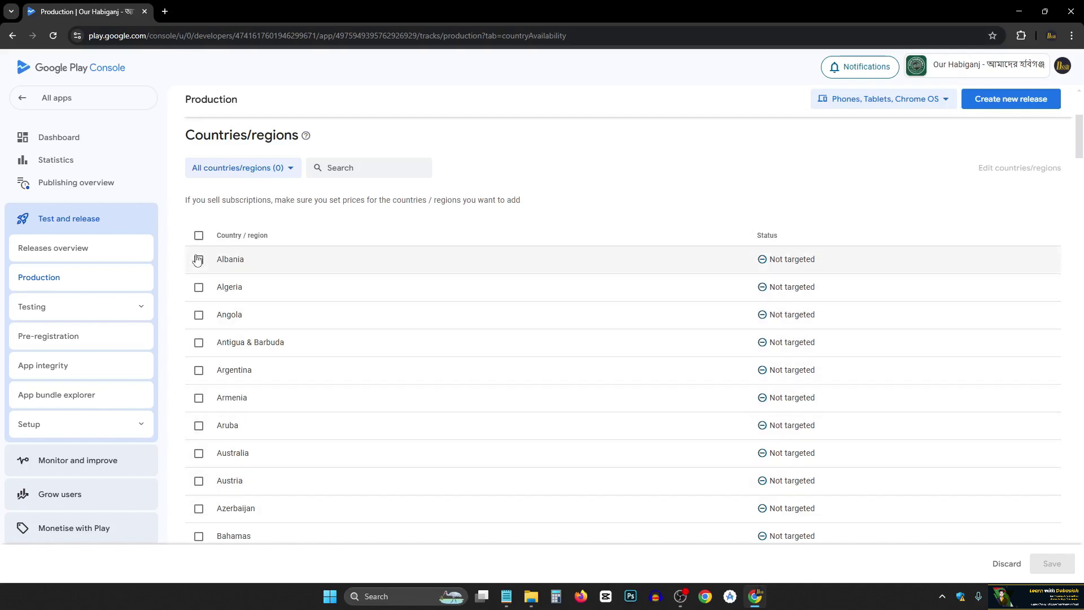
click(199, 235)
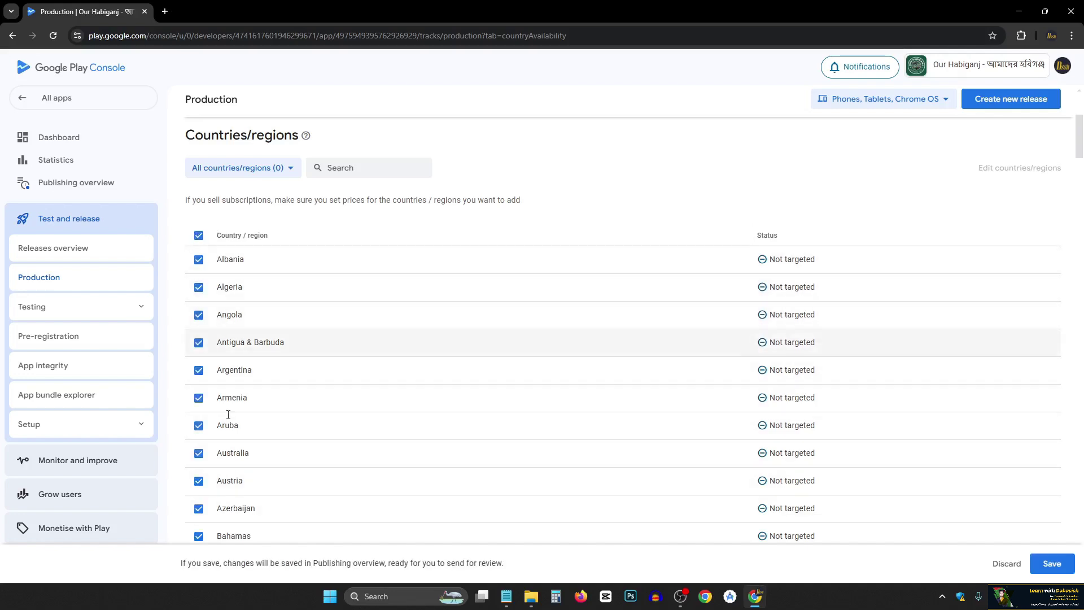
scroll(225, 440, down, 10)
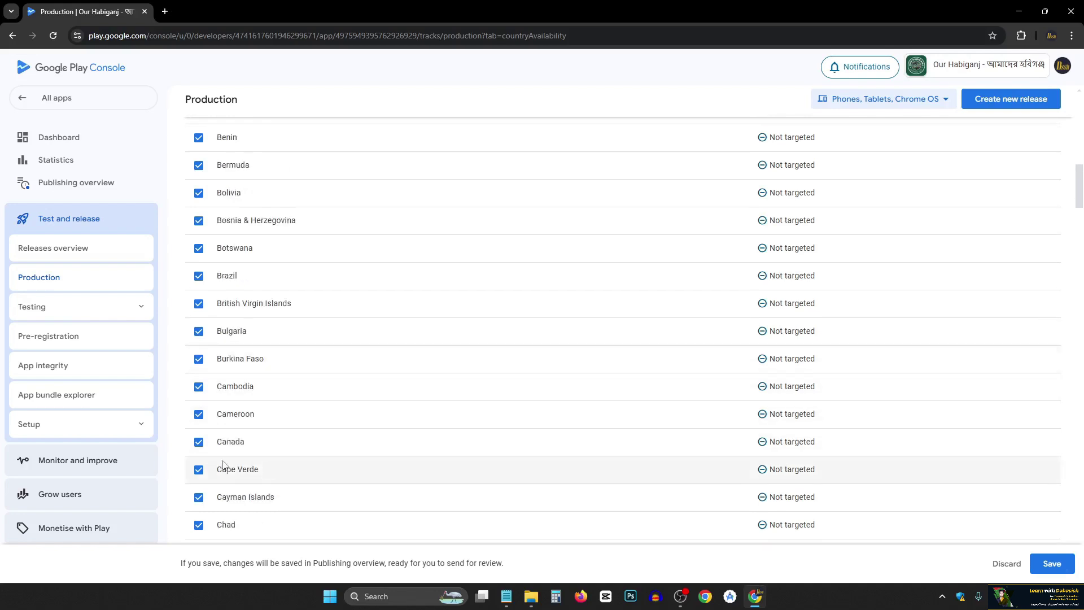
scroll(224, 464, down, 20)
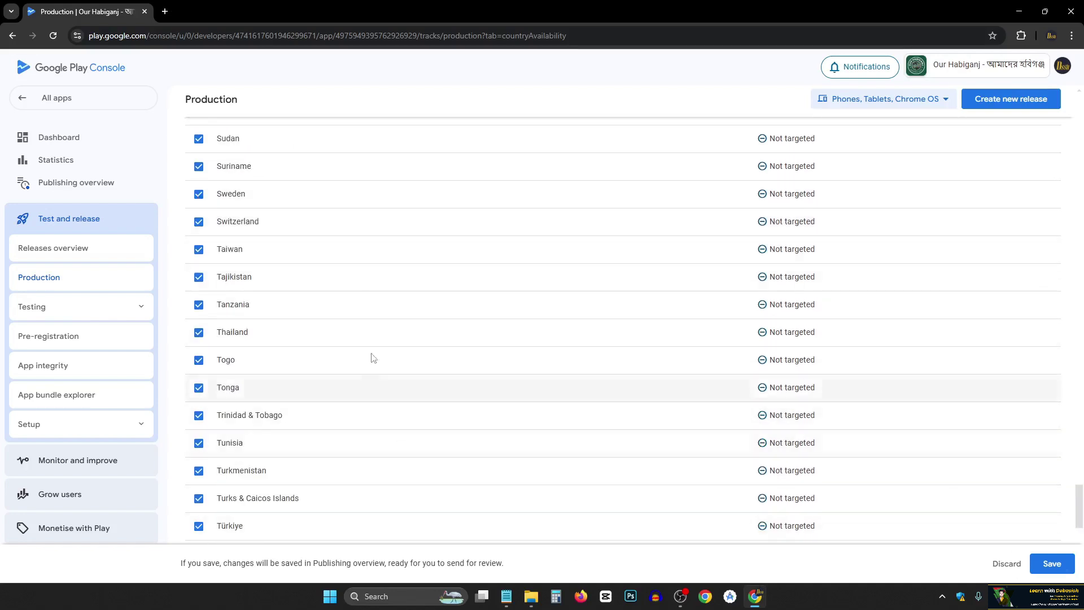
scroll(267, 427, up, 1)
scroll(266, 426, up, 18)
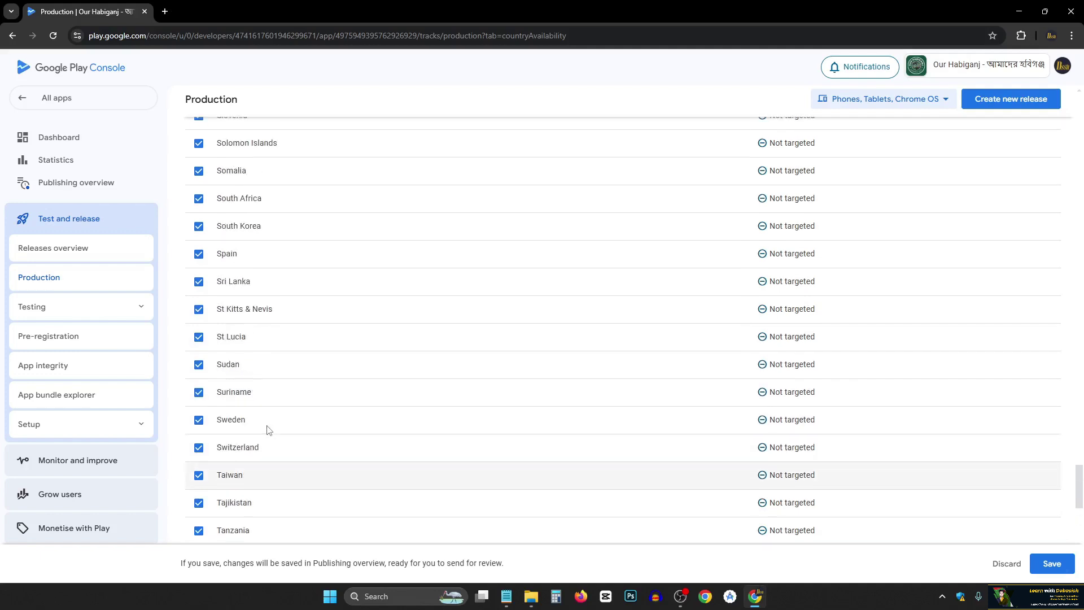
scroll(270, 434, up, 20)
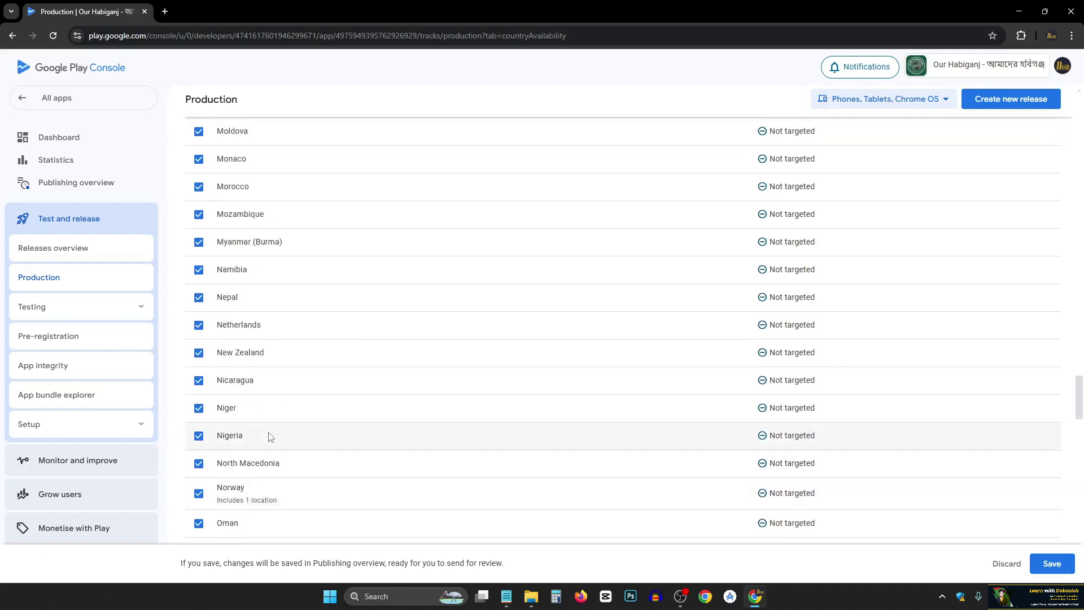
scroll(269, 449, up, 20)
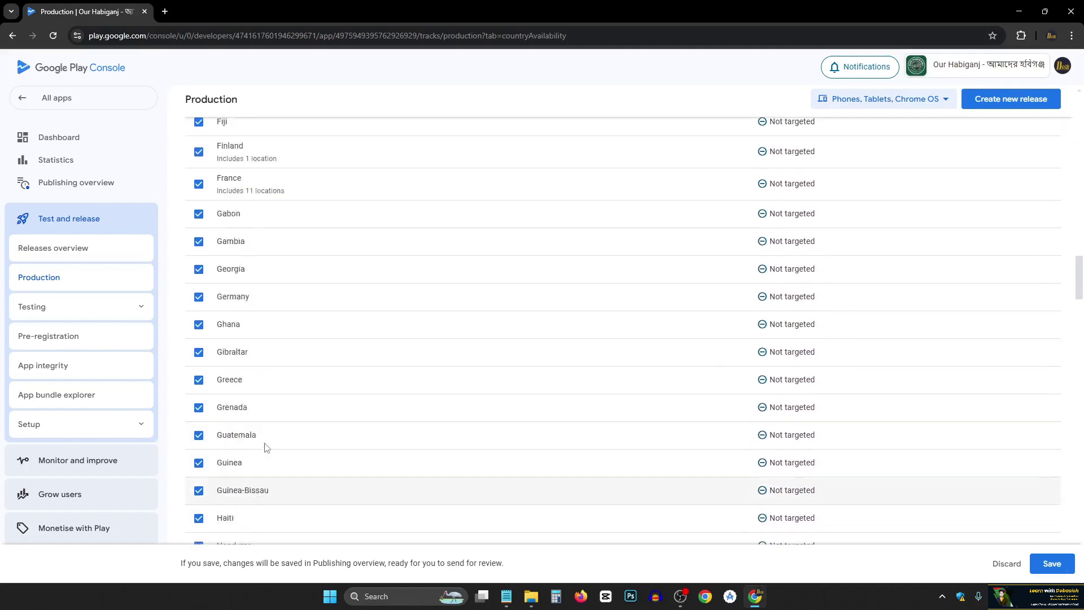
scroll(265, 450, up, 5)
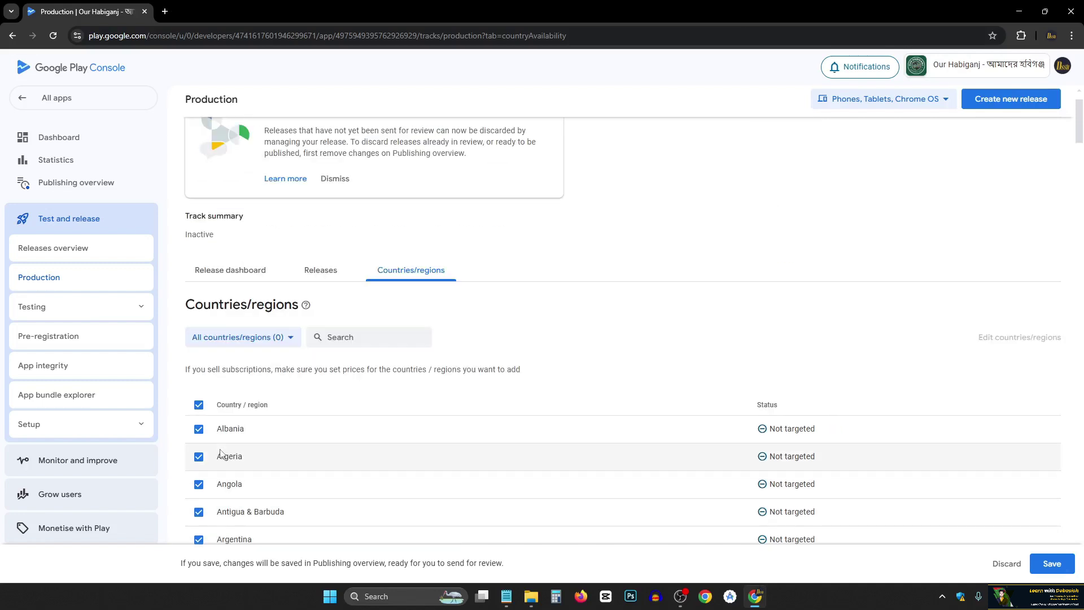
Step: Save the country/region targeting without going to Publishing overview, and check the targeted countries list
click(1051, 567)
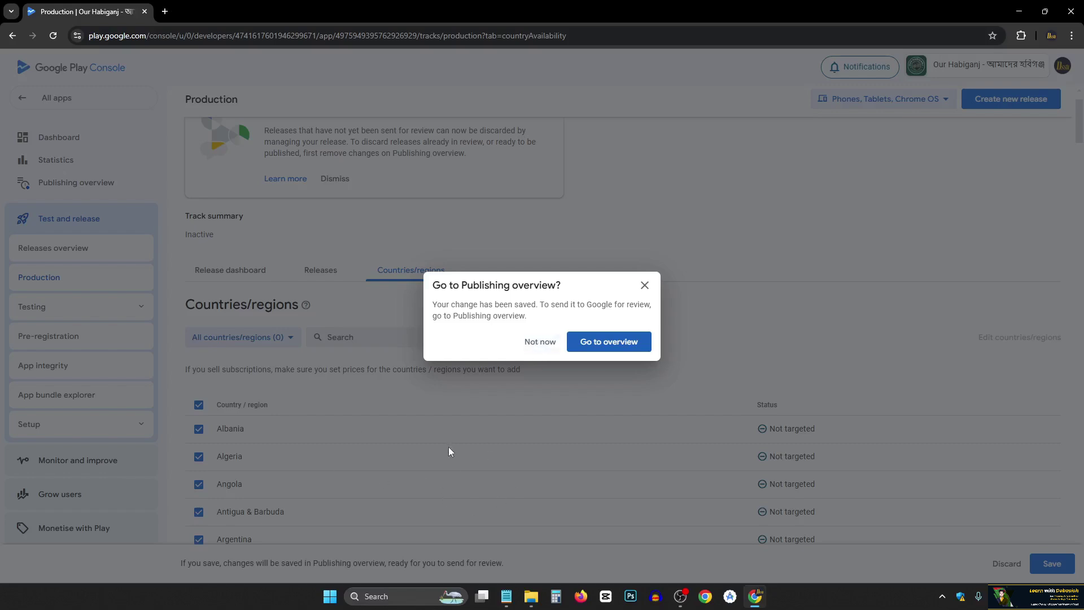
click(536, 346)
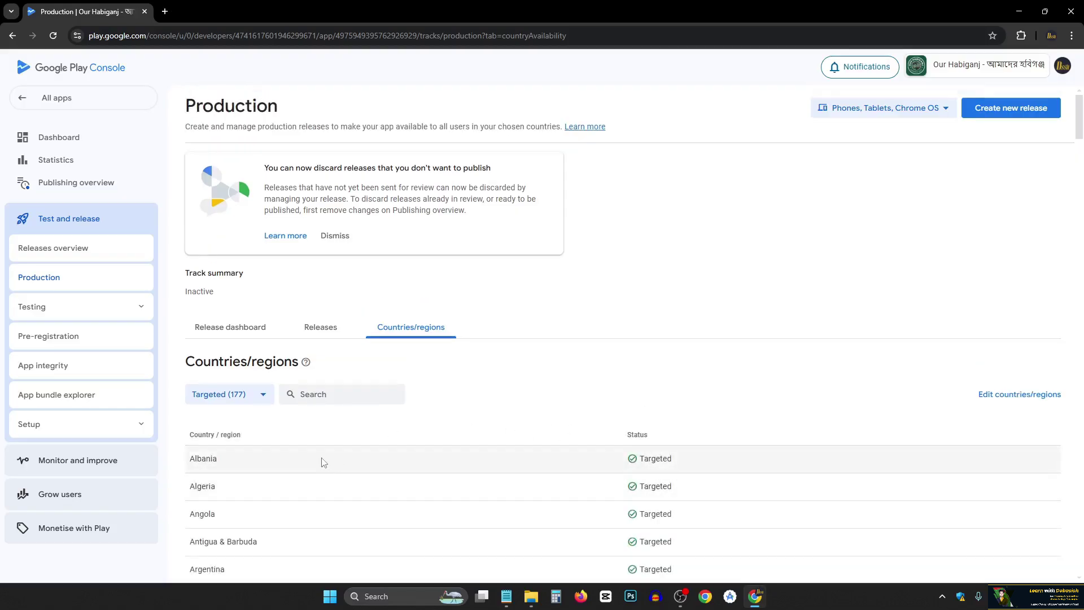
scroll(395, 468, down, 3)
scroll(621, 429, down, 1)
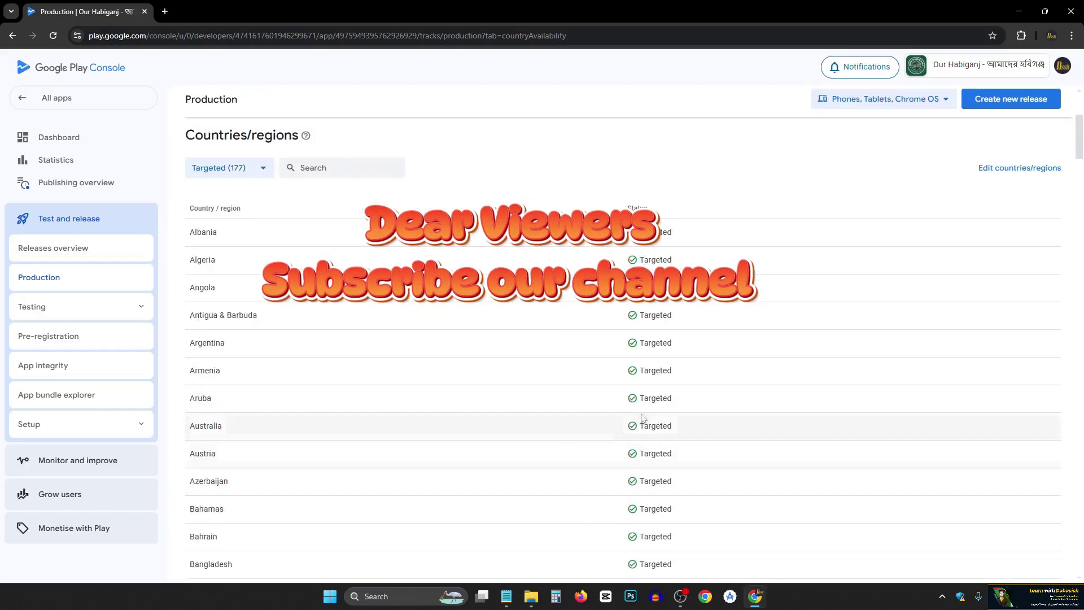
scroll(610, 443, down, 3)
scroll(587, 451, up, 4)
scroll(587, 451, up, 3)
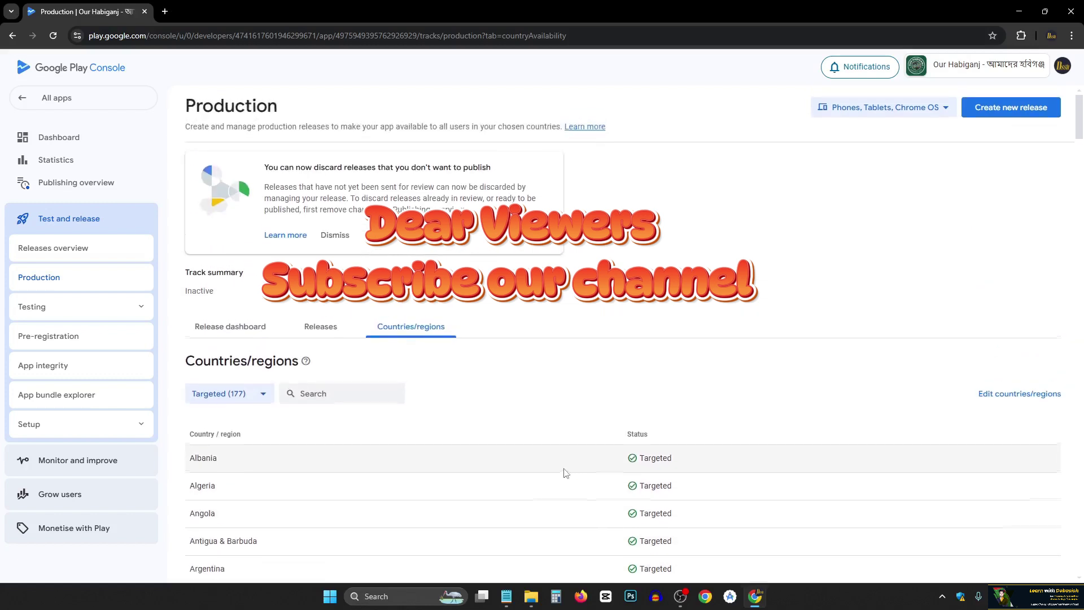
Step: Create a new production release and upload the app bundle ourhabiganj-v2-release.aab from the release folder in File Explorer
click(318, 331)
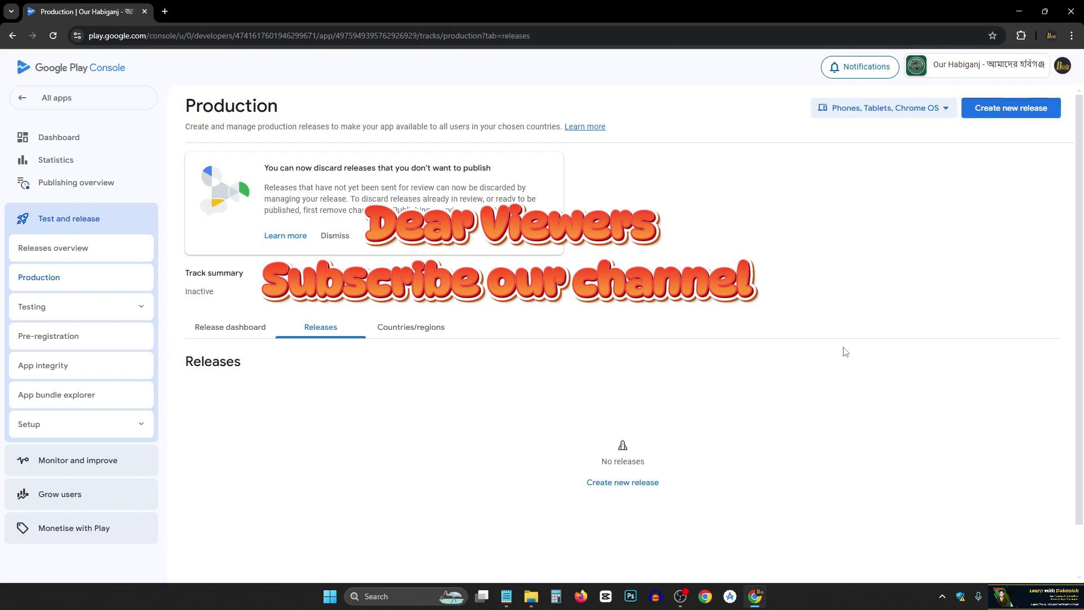
click(621, 483)
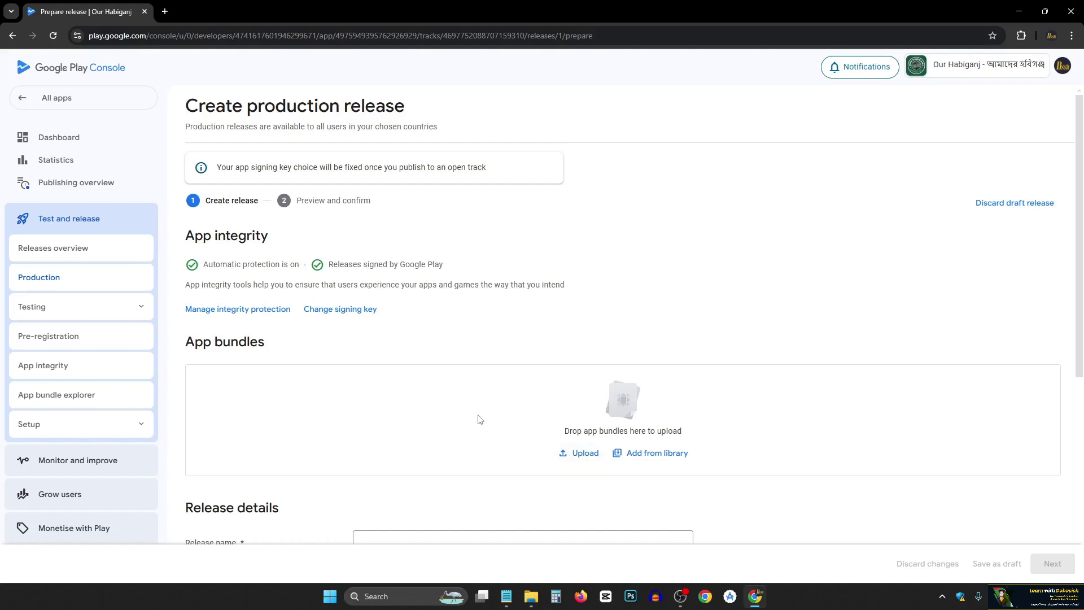
click(531, 597)
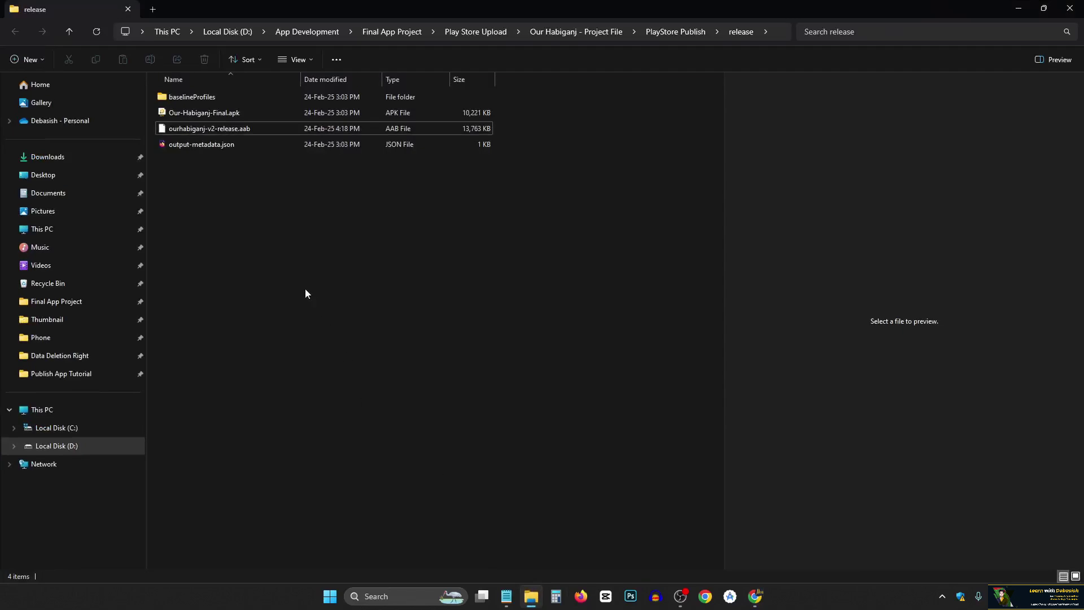
click(235, 130)
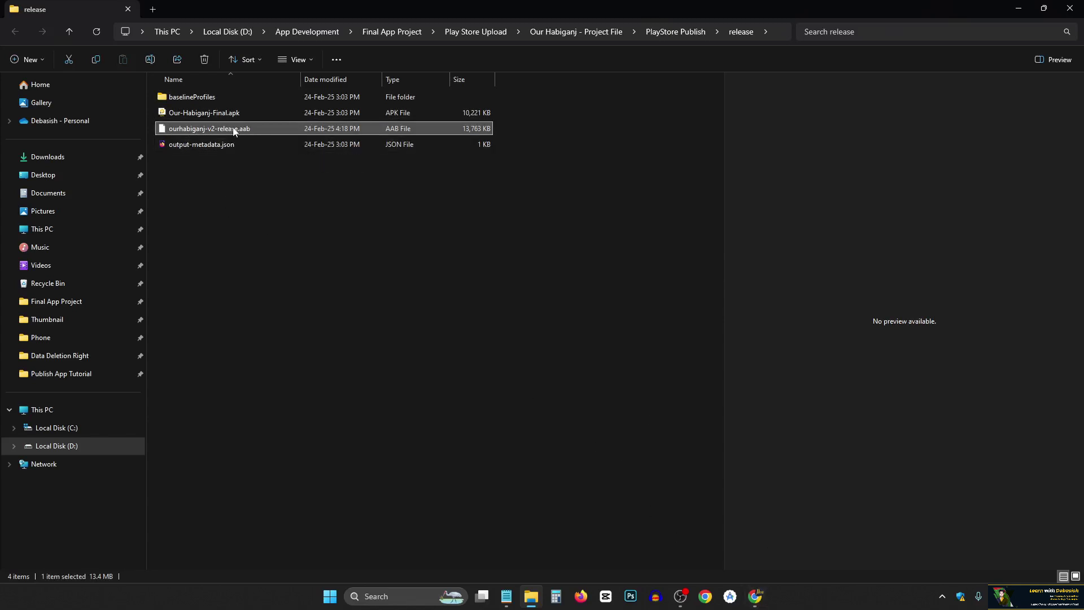
drag(230, 131, 490, 408)
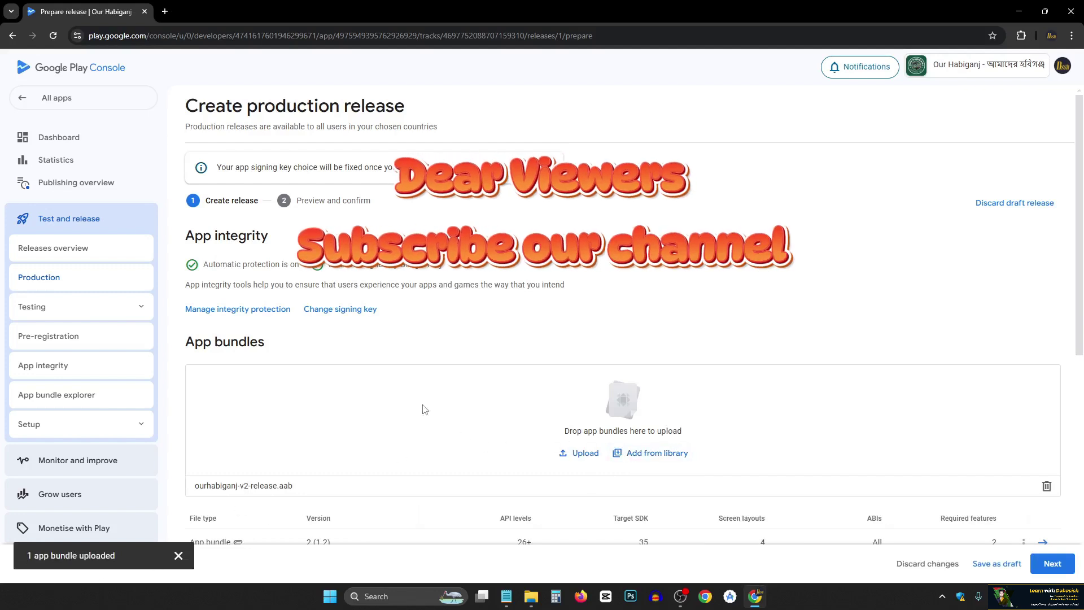
Step: Examine the uploaded app bundle's details and the suggested release name
scroll(352, 420, down, 2)
scroll(348, 404, down, 1)
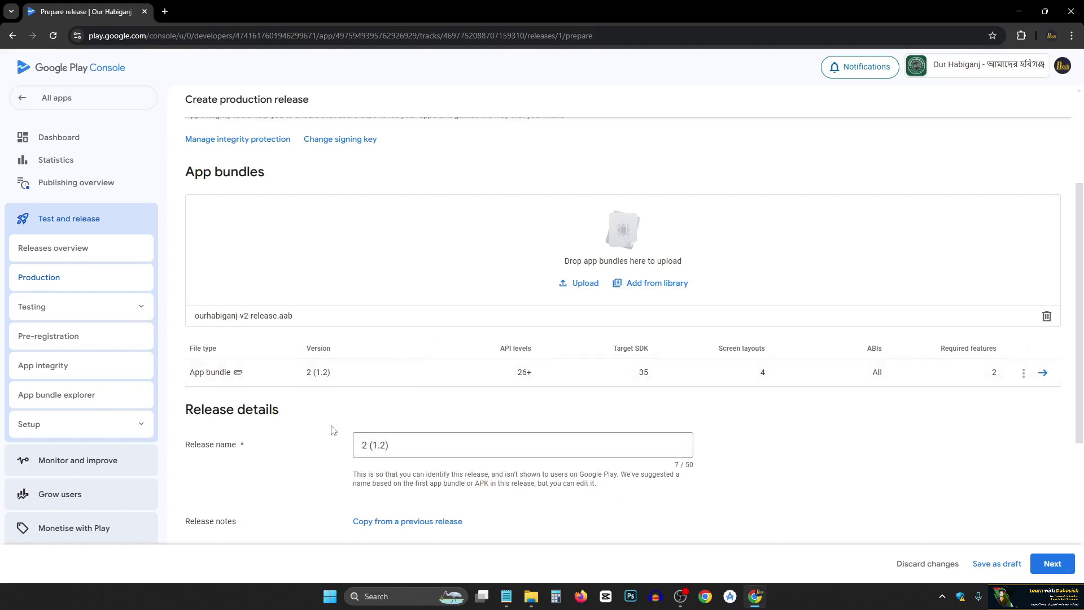
scroll(327, 417, down, 2)
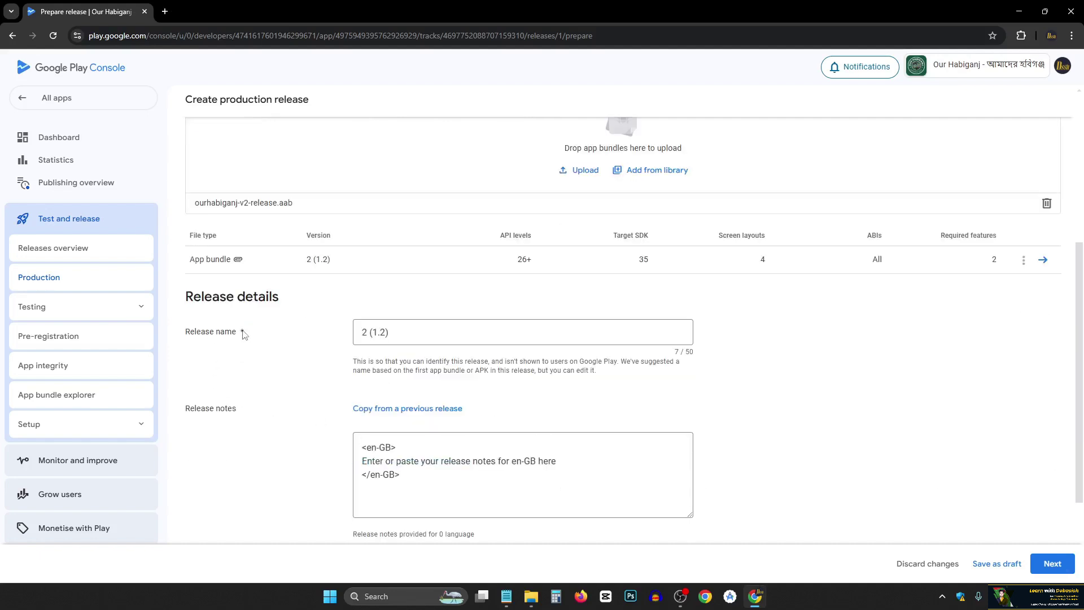
double_click(365, 335)
click(401, 332)
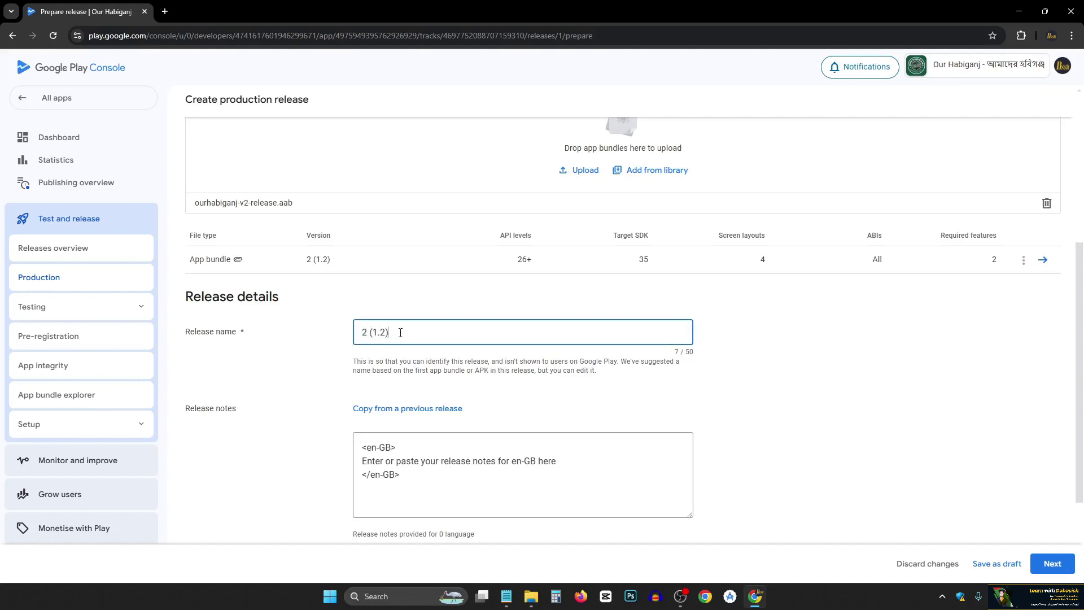
drag(401, 332, 359, 343)
click(403, 332)
click(336, 341)
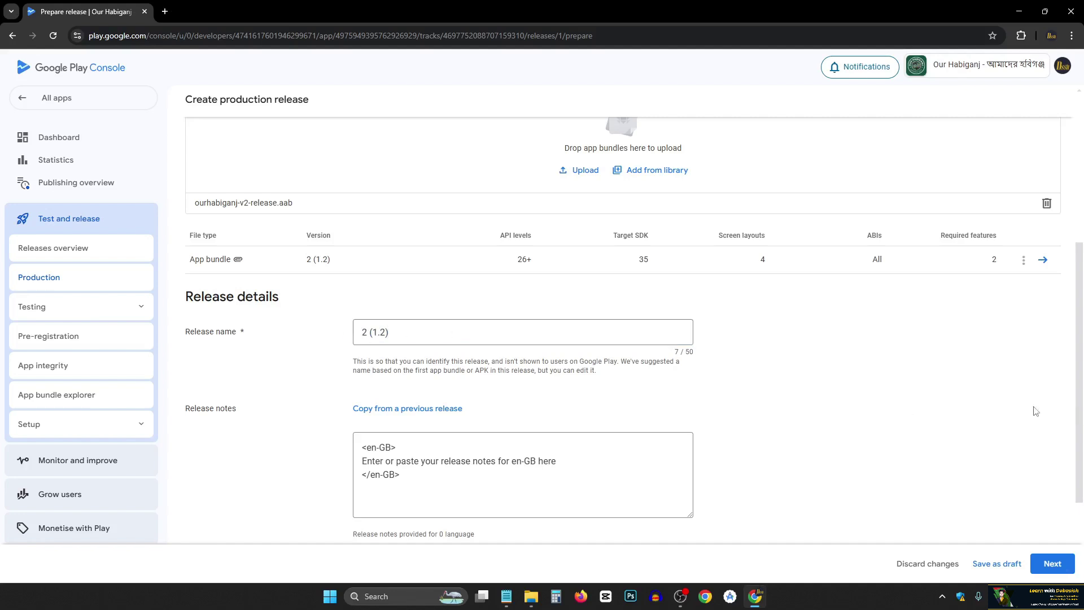
Step: Switch to Notepad and copy the release note text "Helpful App for Habiganj People's", then return to the release form
scroll(1036, 411, down, 2)
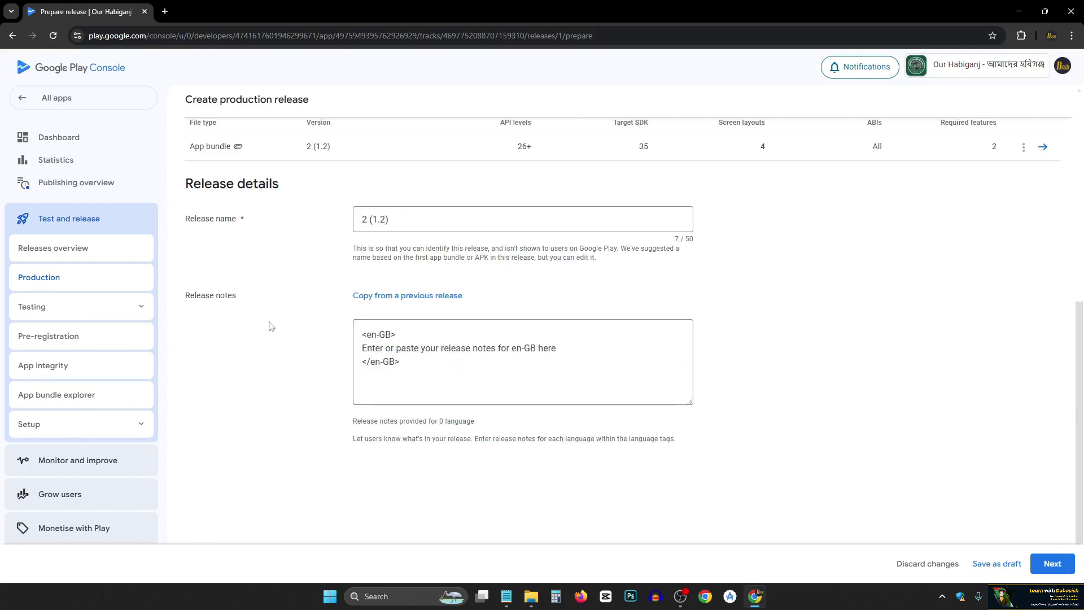
drag(361, 347, 561, 345)
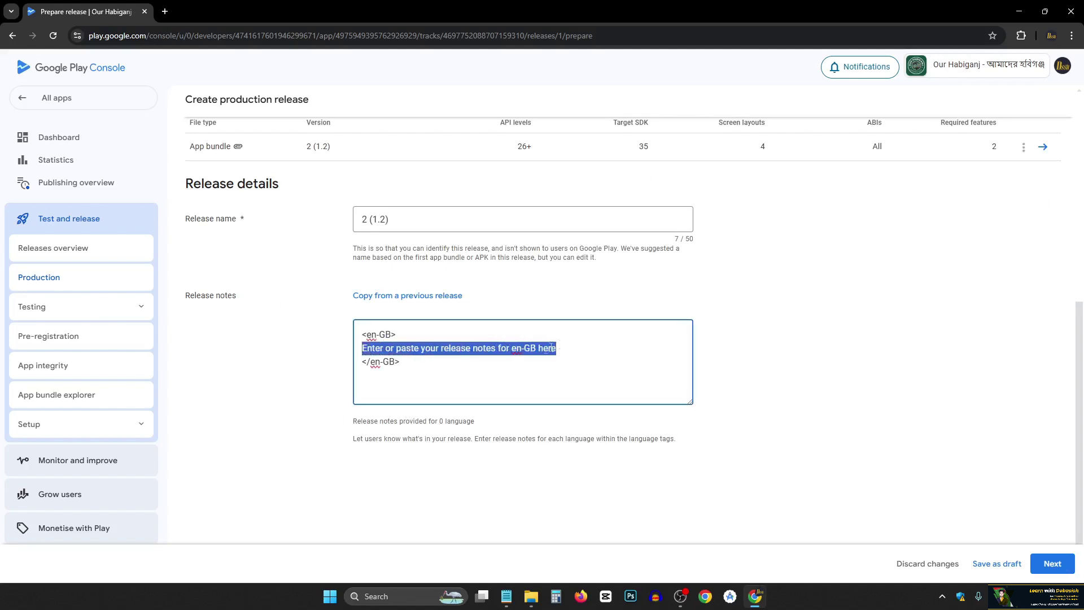
click(396, 348)
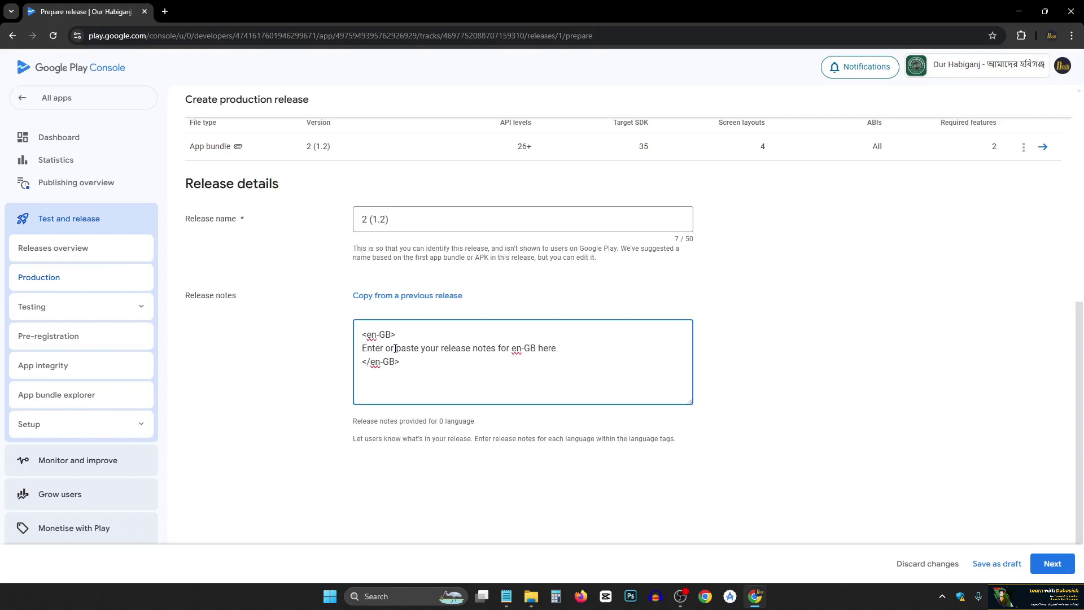
drag(363, 349, 563, 349)
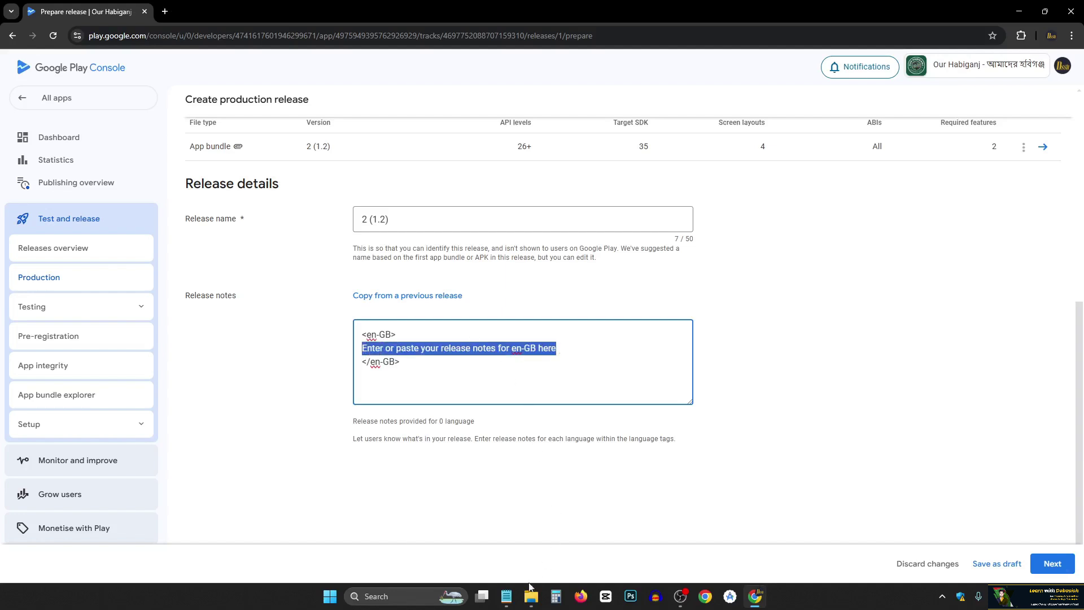
click(506, 596)
click(242, 120)
key(ctrl+a)
key(ctrl+c)
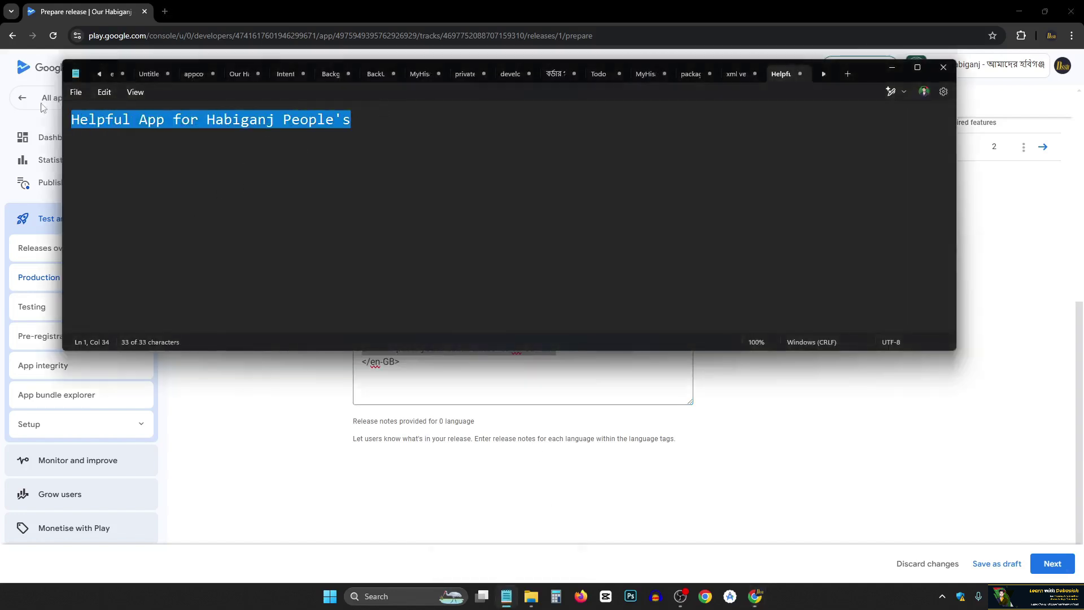
click(528, 142)
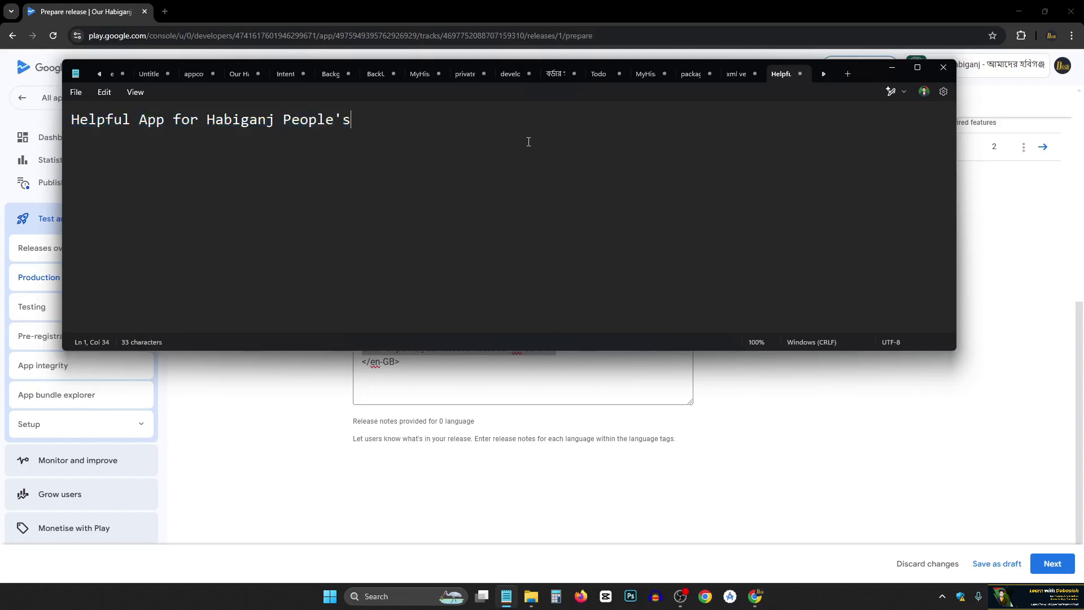
click(892, 67)
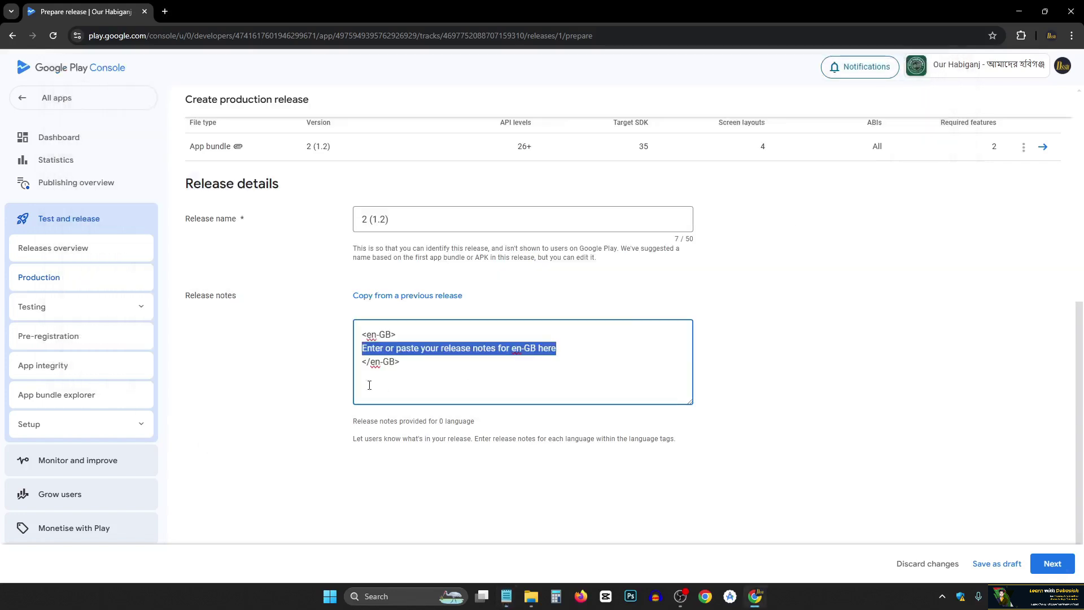
Step: Replace the placeholder between the en-GB tags in the release notes with "Helpful App for Habiganj People's"
click(363, 348)
drag(363, 348, 563, 346)
key(ctrl+v)
scroll(401, 376, up, 3)
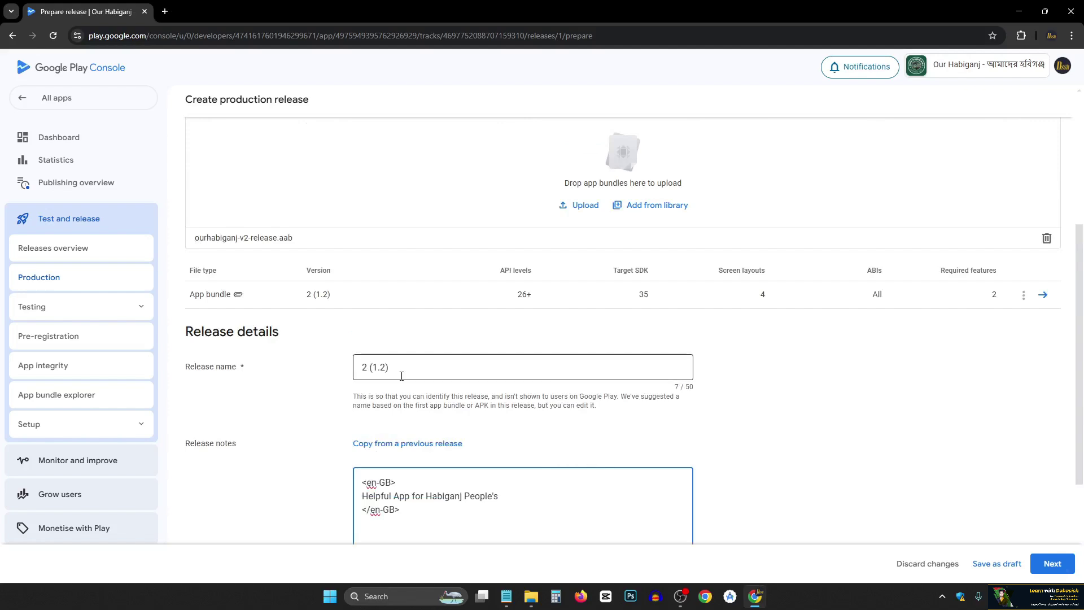
scroll(401, 376, up, 2)
scroll(411, 356, down, 4)
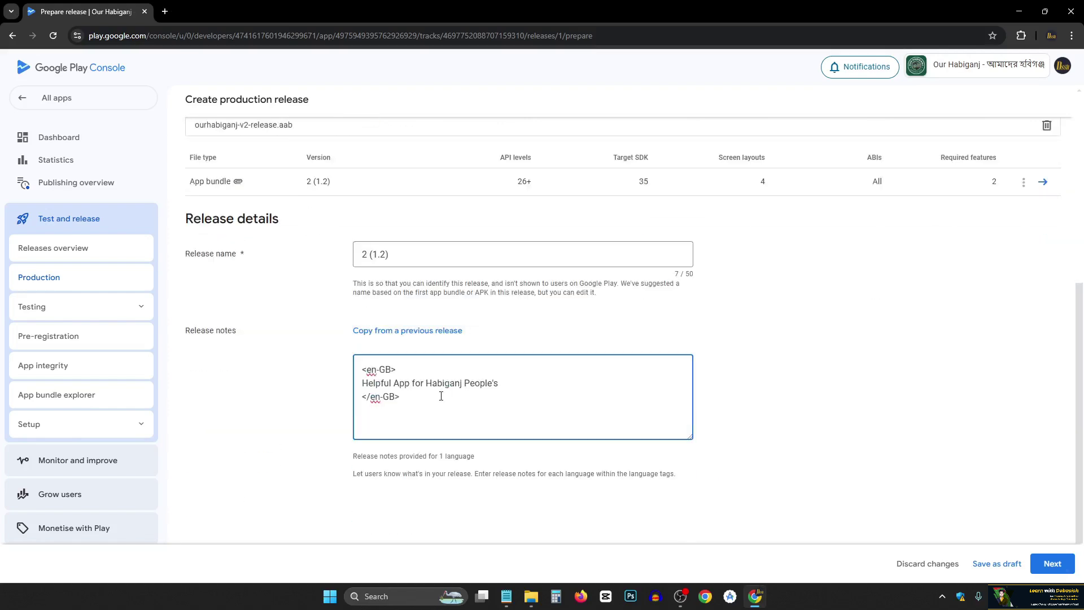
Step: Proceed to the release preview, save the production release and go to Publishing overview
click(1054, 564)
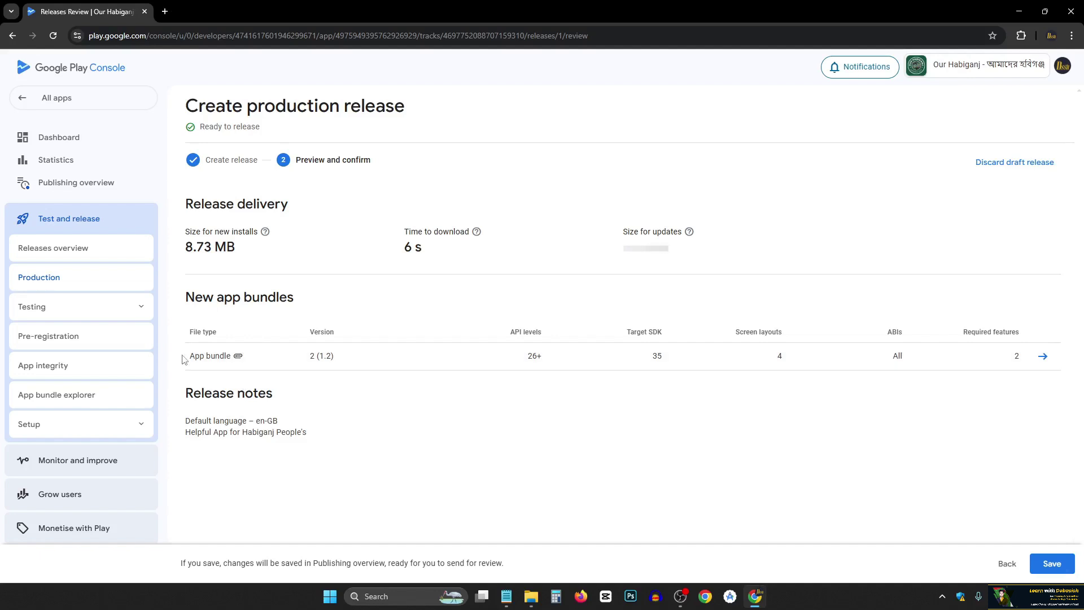
click(1054, 563)
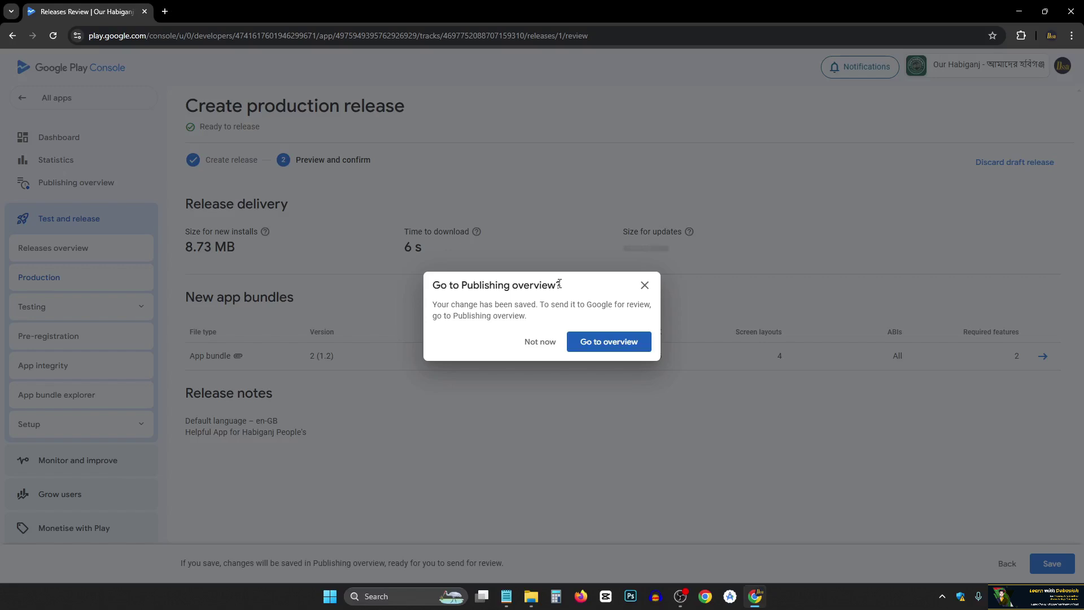
click(606, 345)
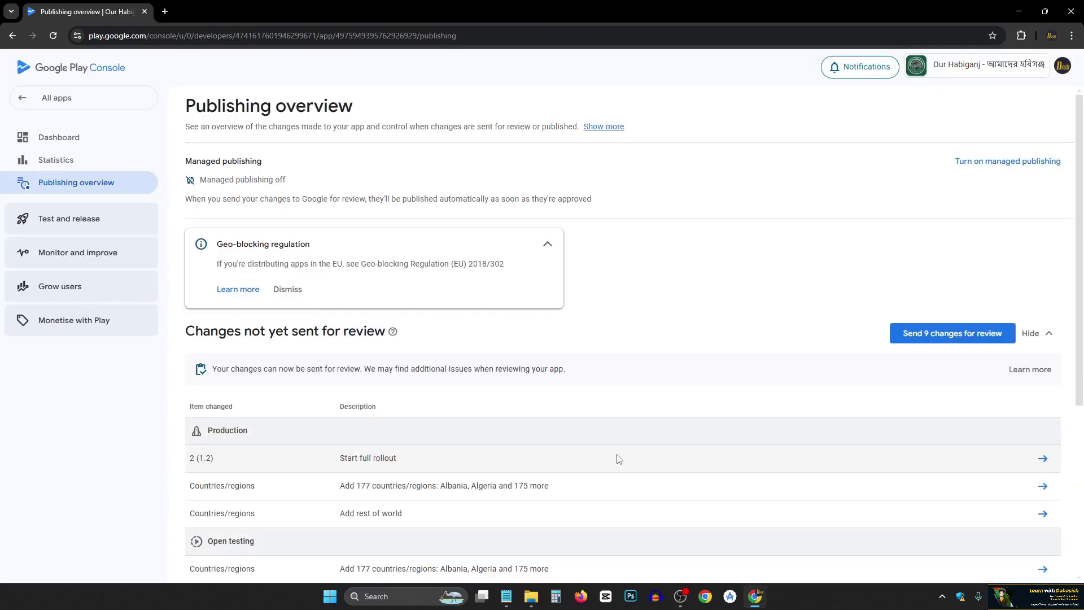
Step: Examine the changes not yet sent for review under Production, Open testing and Default store listing
scroll(806, 424, down, 2)
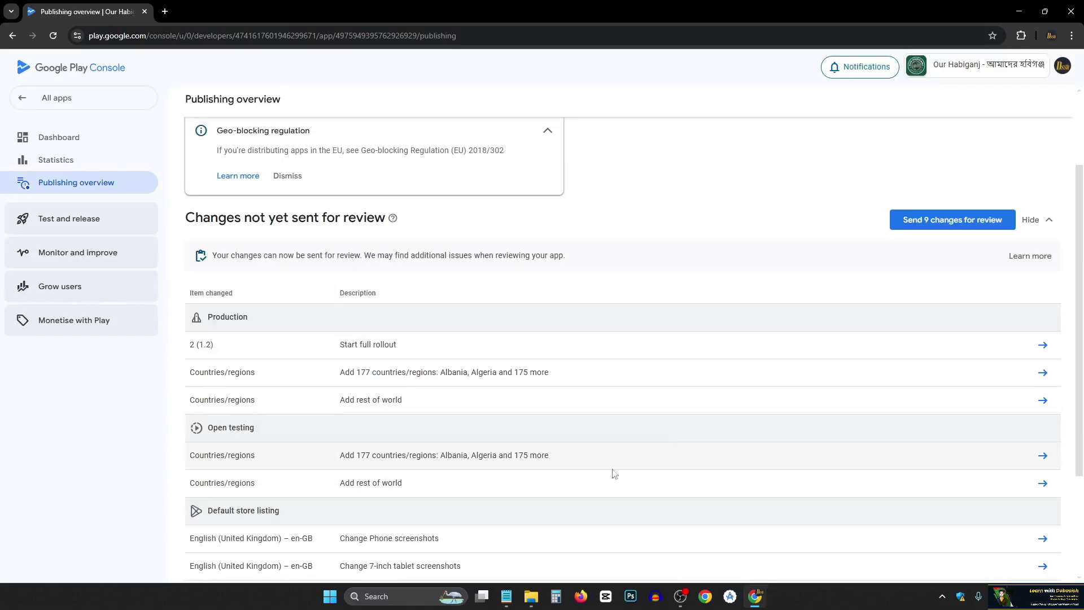
scroll(614, 476, up, 1)
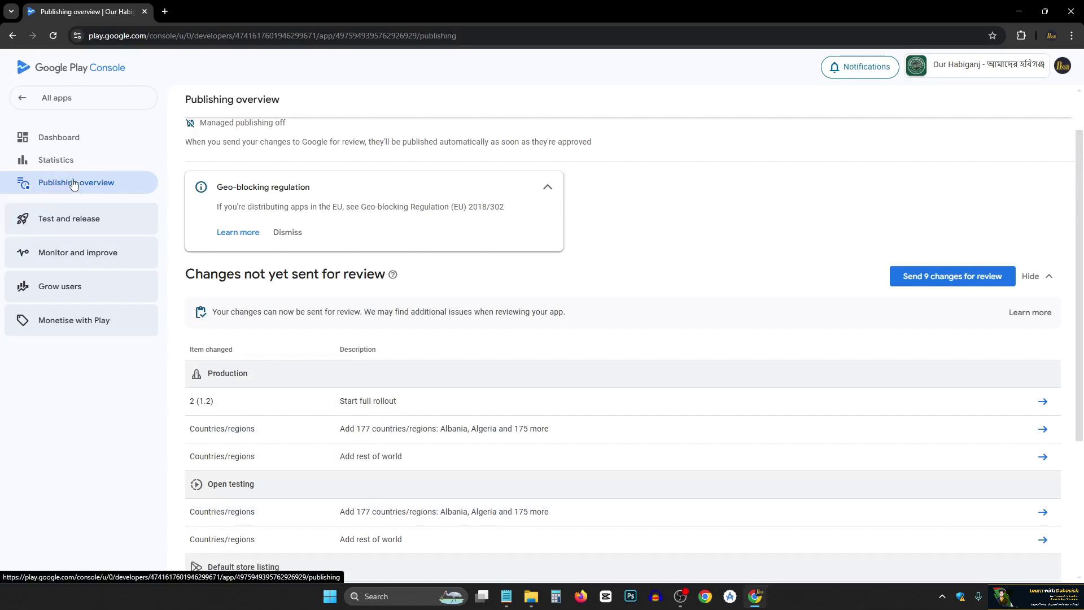
scroll(610, 462, down, 4)
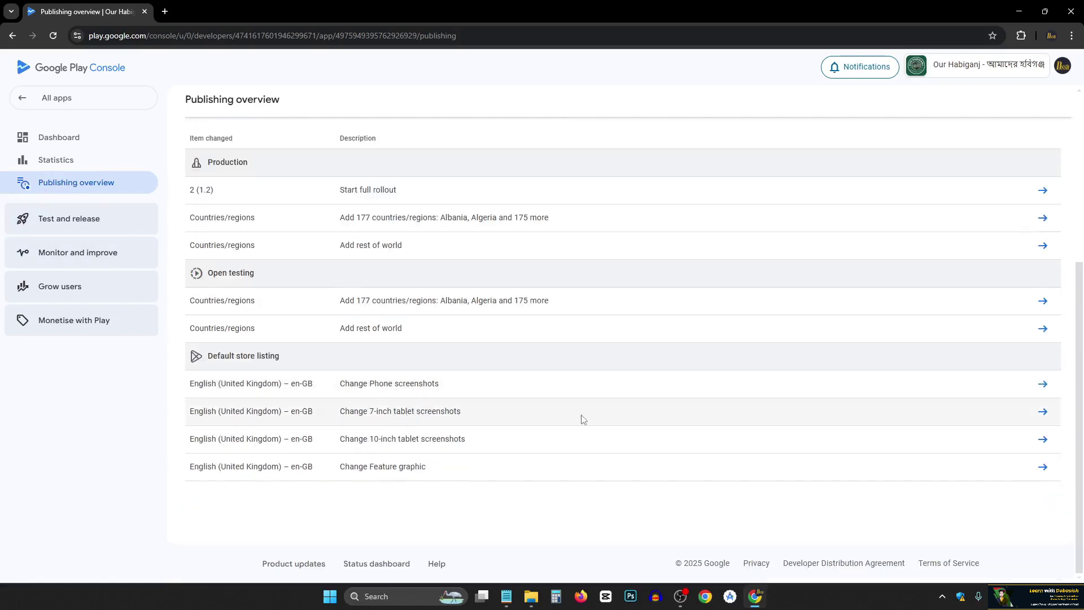
scroll(280, 326, up, 1)
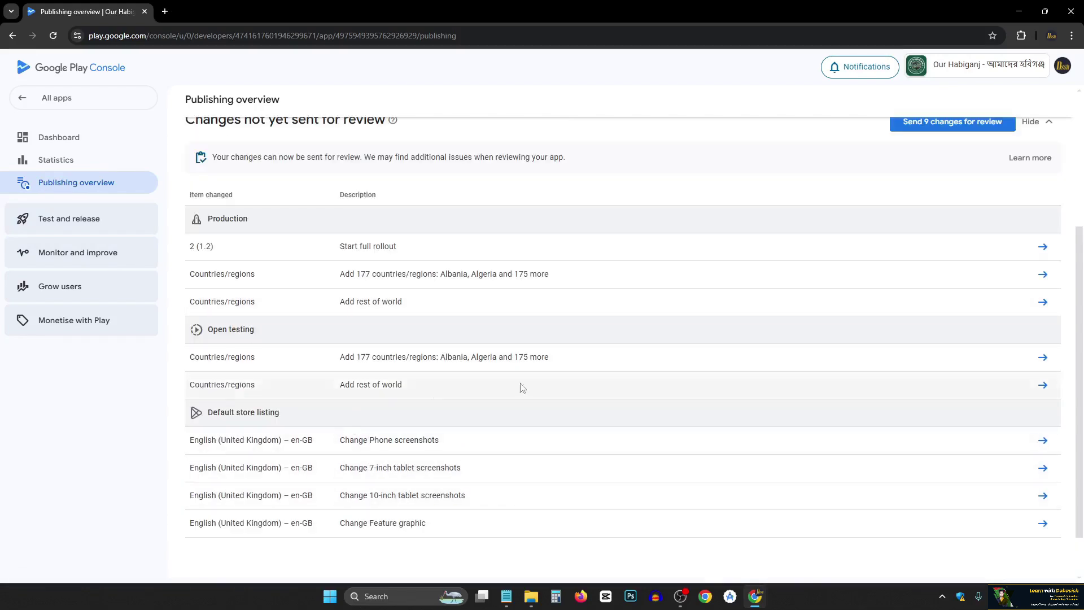
scroll(520, 388, up, 2)
scroll(326, 389, up, 1)
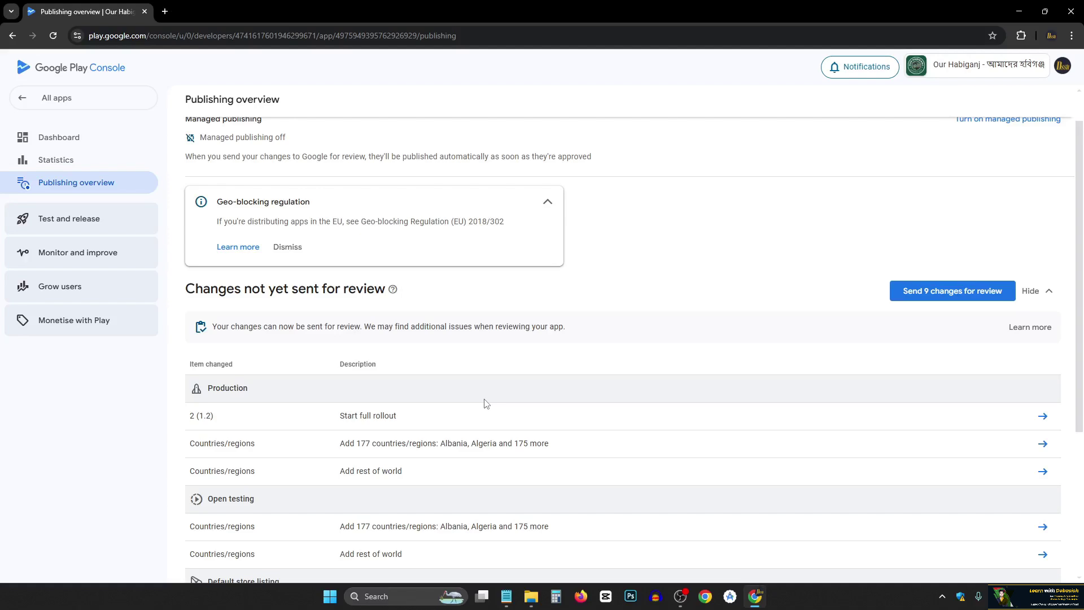
scroll(279, 391, down, 1)
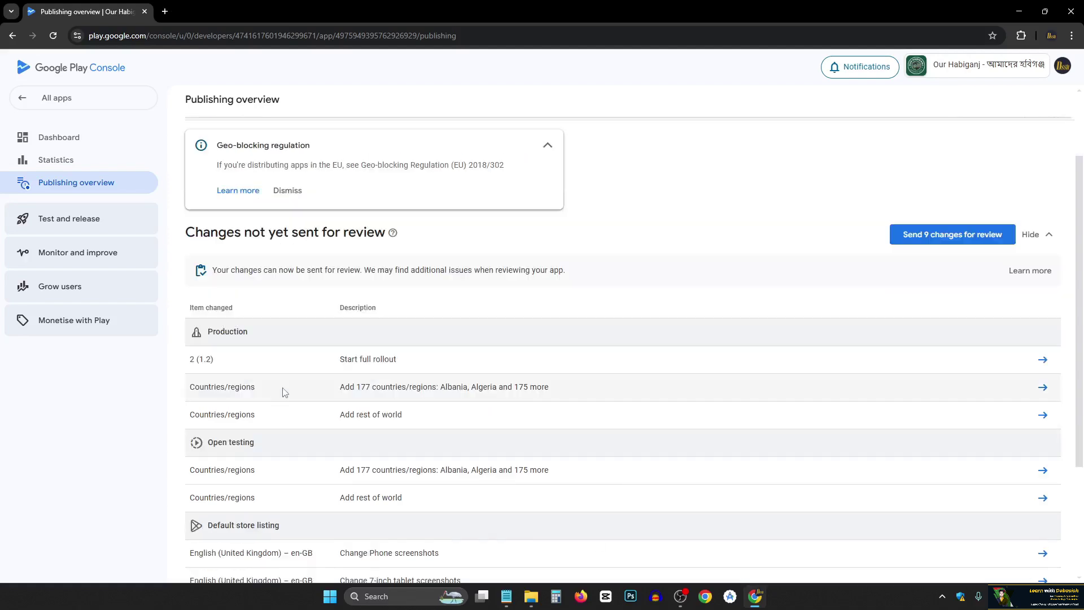
scroll(750, 431, down, 2)
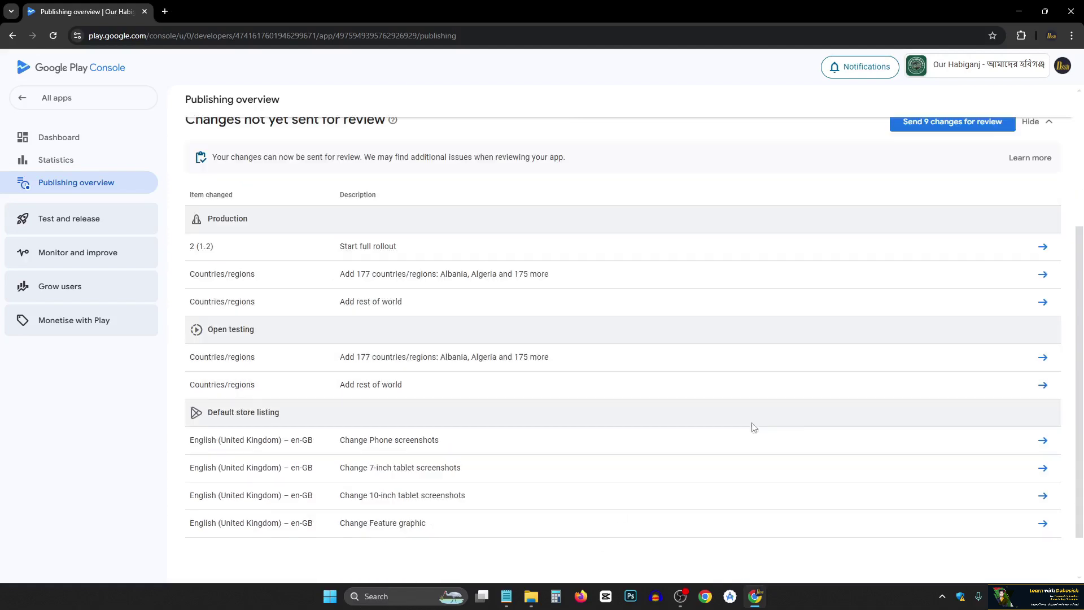
scroll(357, 351, up, 2)
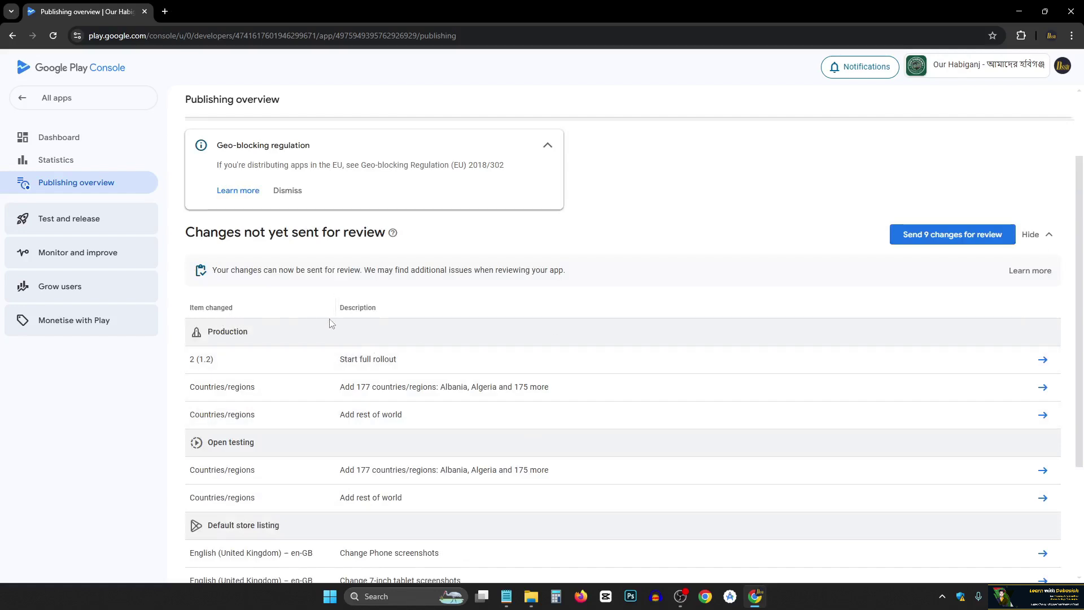
scroll(317, 325, down, 1)
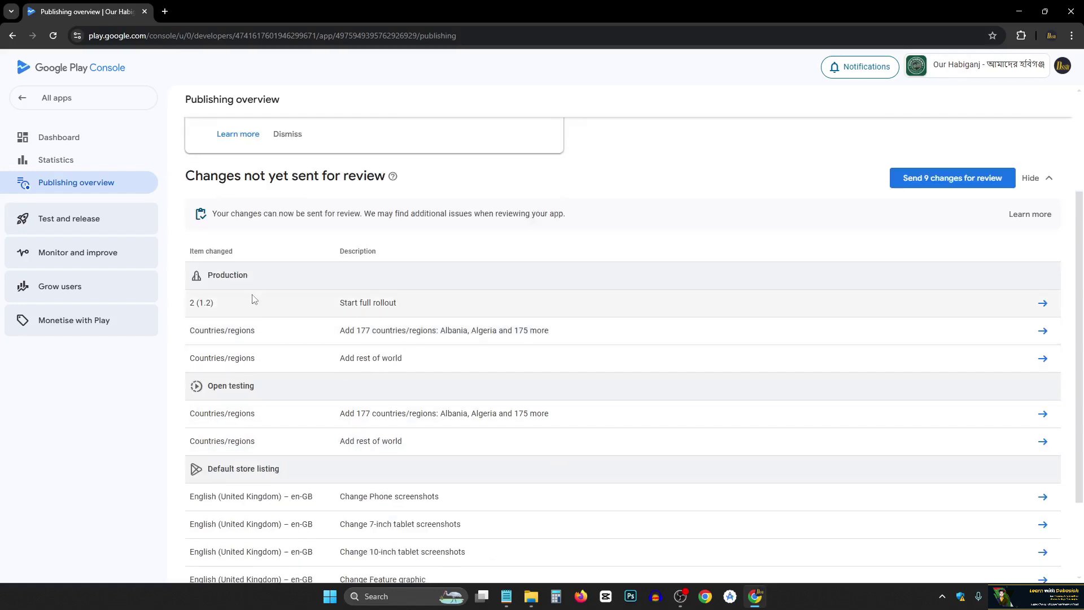
scroll(436, 353, down, 1)
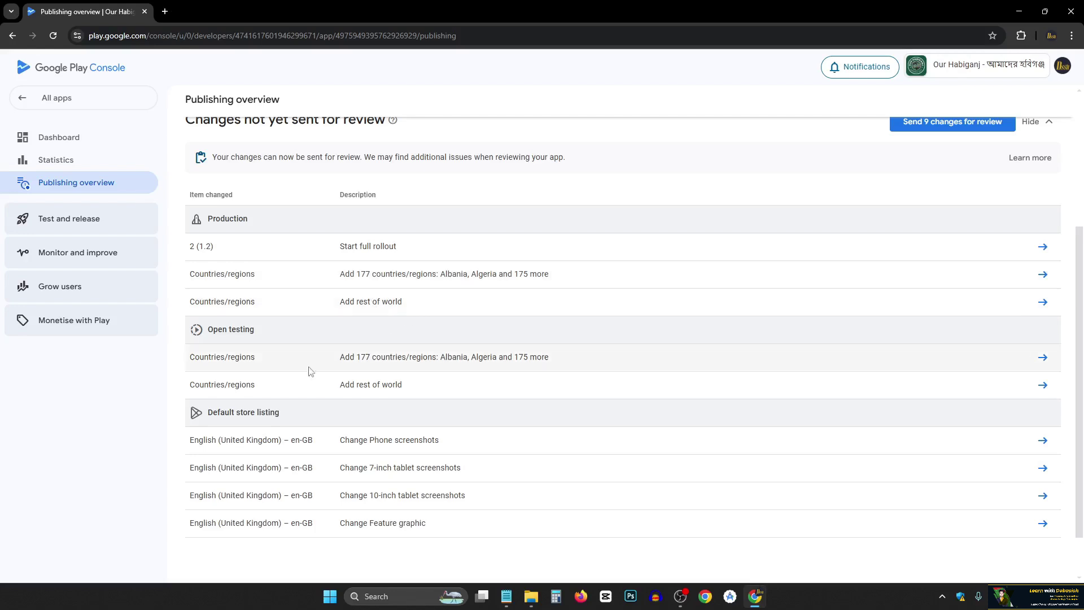
scroll(307, 371, down, 1)
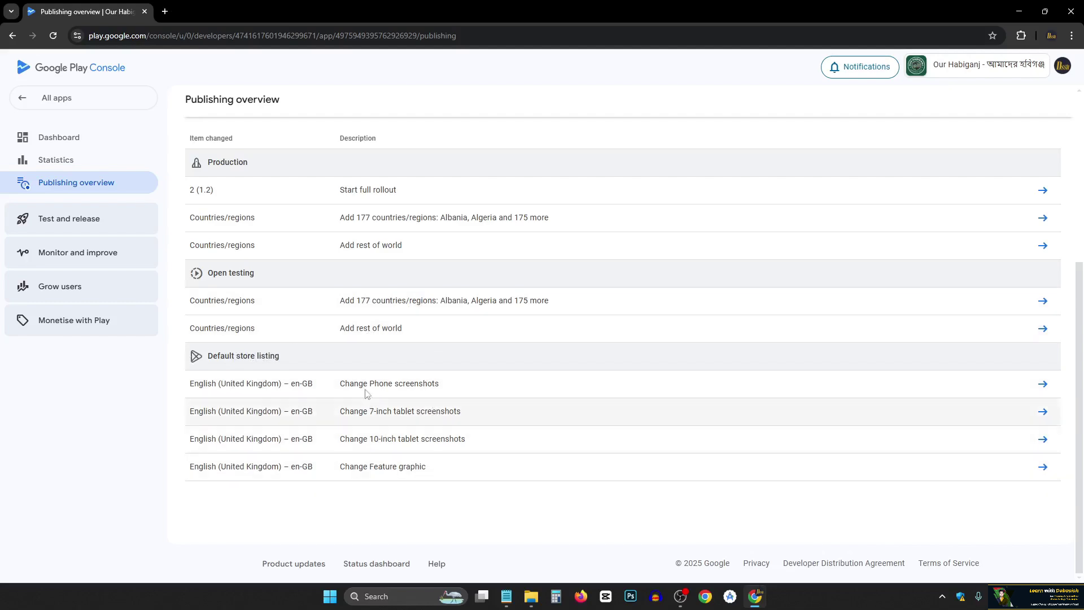
scroll(282, 375, up, 1)
scroll(525, 440, up, 1)
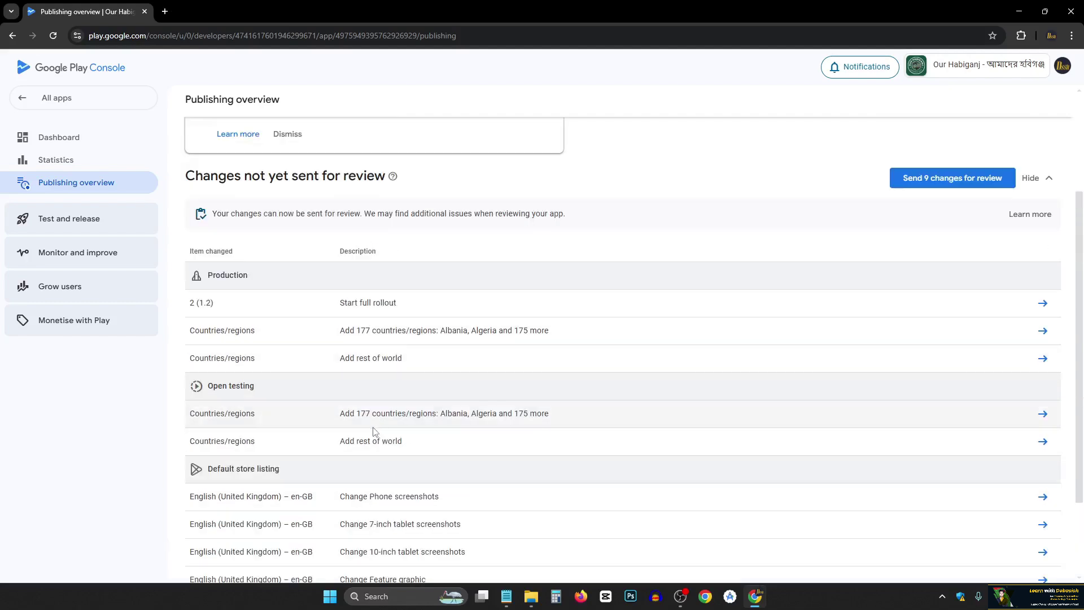
scroll(319, 497, up, 2)
scroll(354, 489, down, 1)
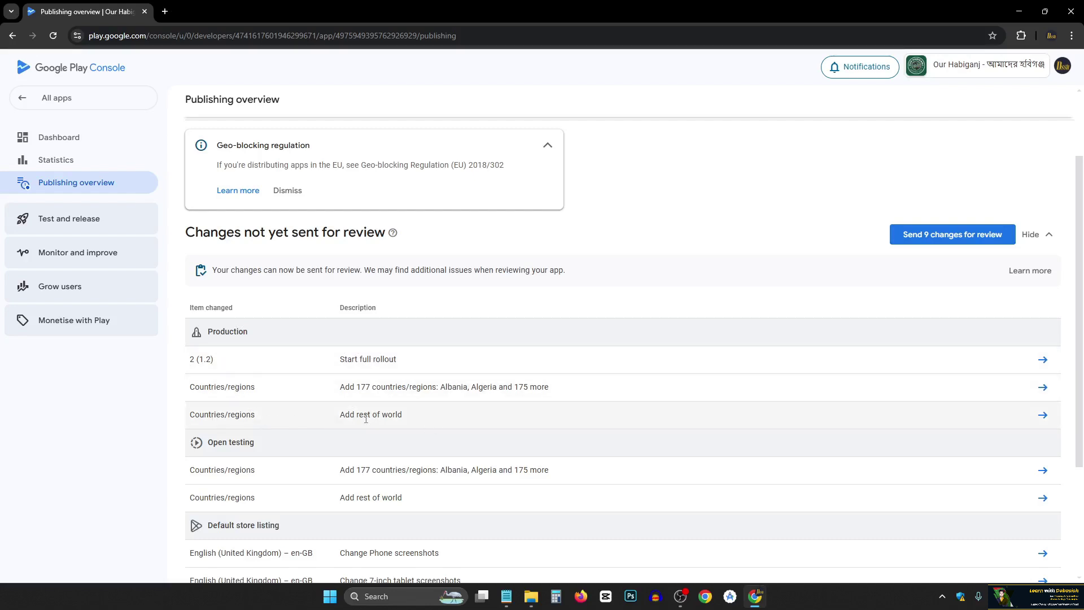
scroll(364, 446, down, 1)
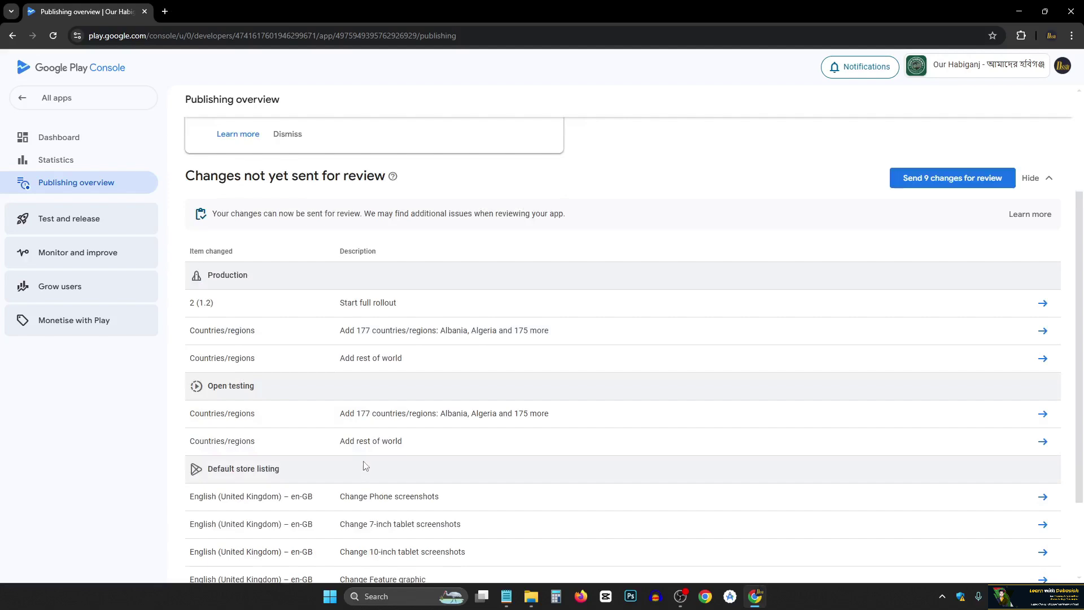
scroll(339, 435, down, 2)
scroll(379, 450, up, 3)
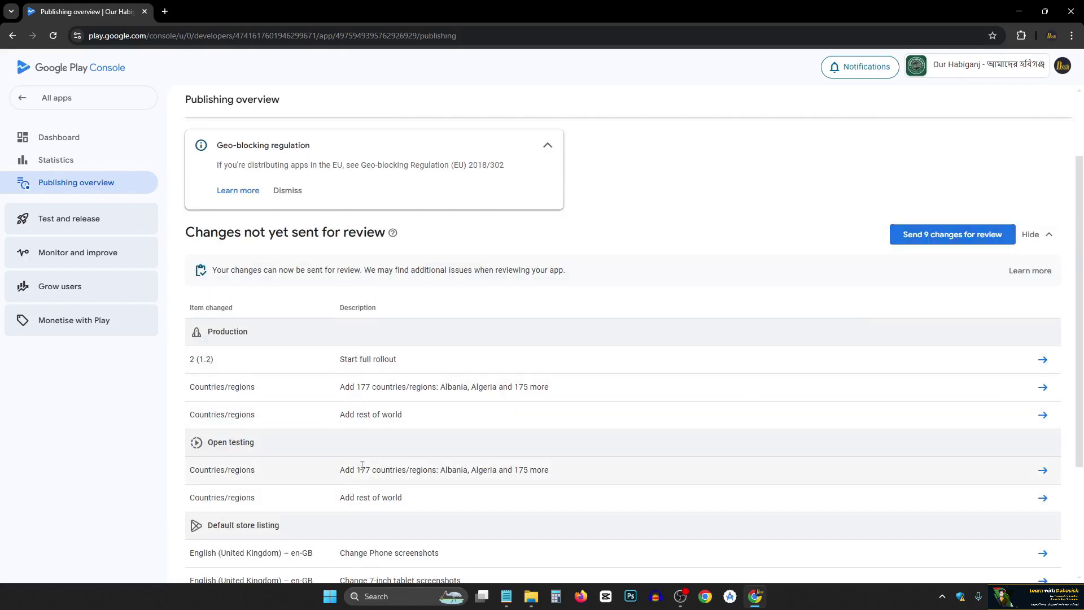
scroll(396, 452, up, 2)
scroll(367, 491, down, 1)
scroll(350, 511, up, 1)
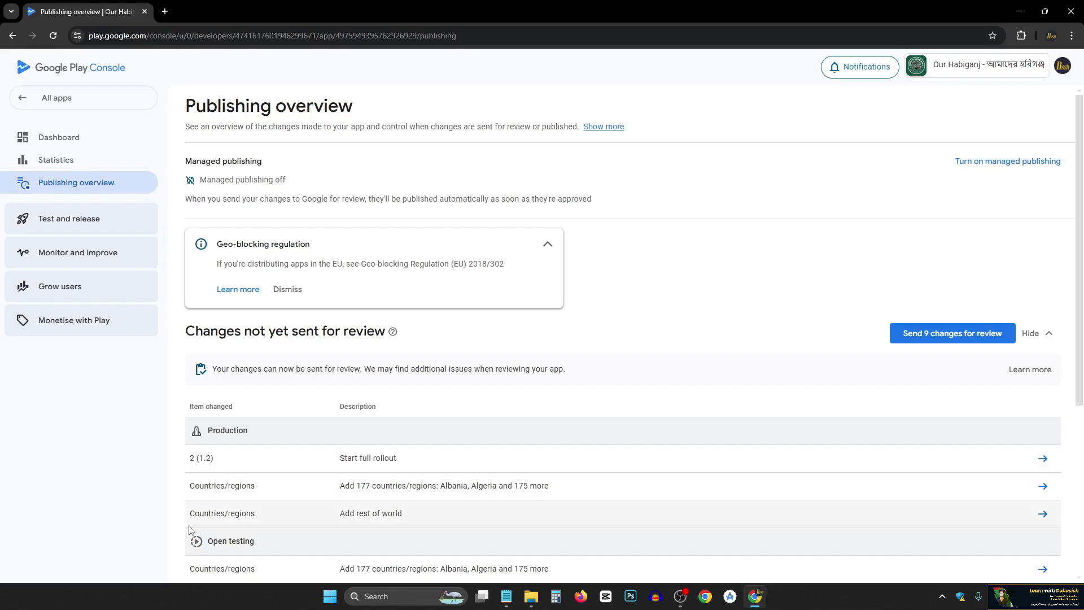
scroll(411, 518, down, 1)
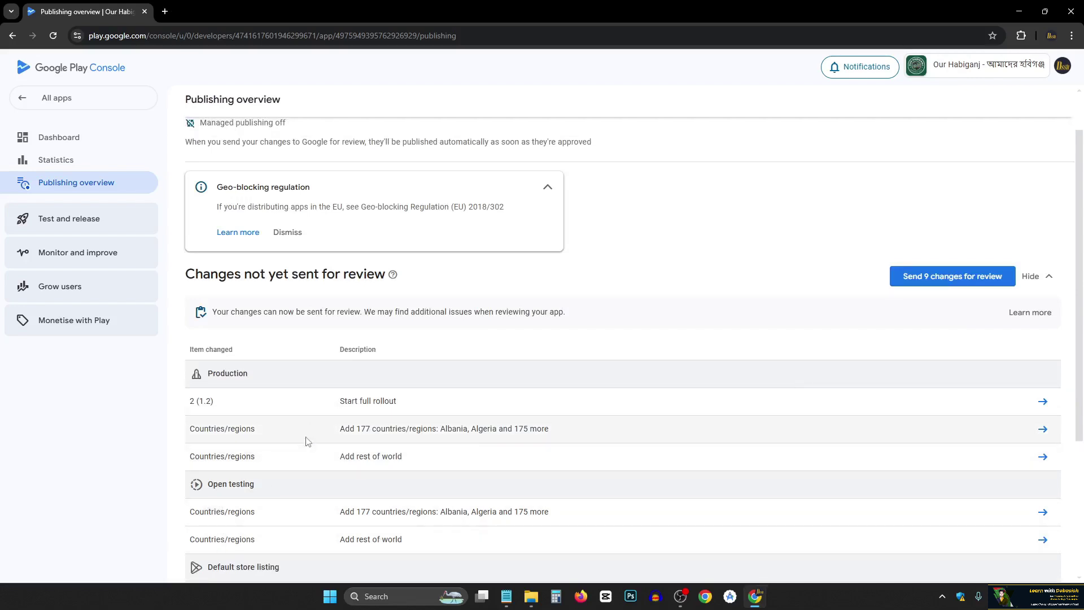
scroll(307, 441, up, 1)
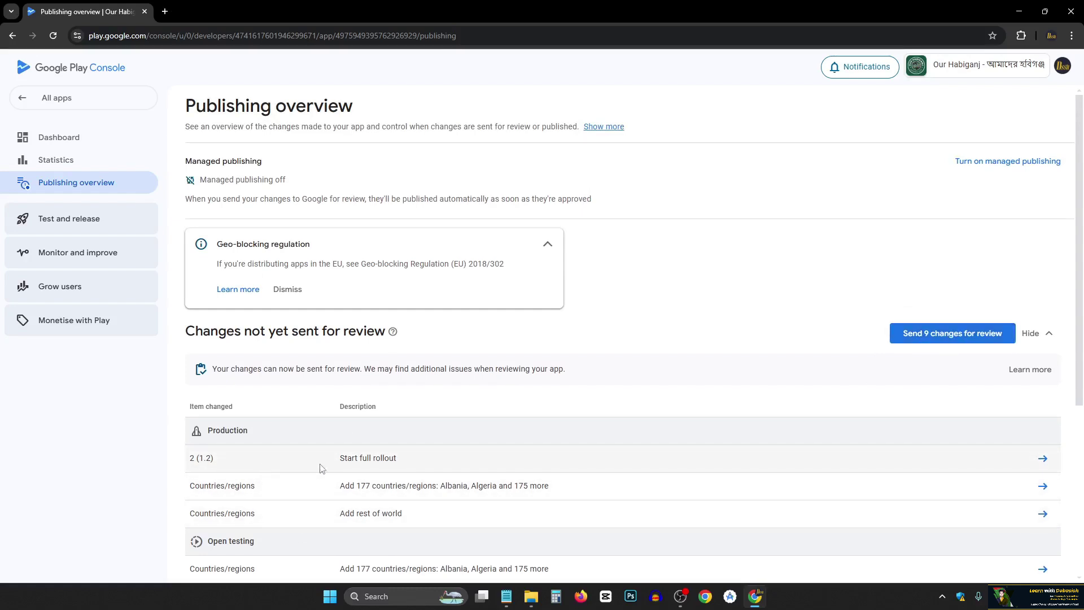
Step: Send all pending app changes to Google for review, leaving managed publishing off
click(942, 334)
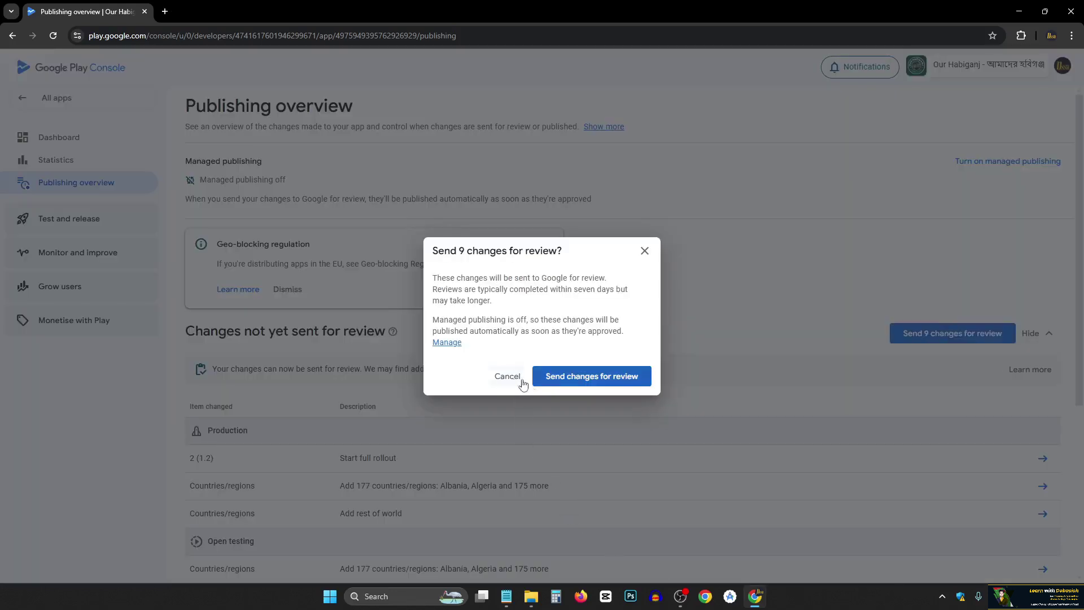
click(585, 383)
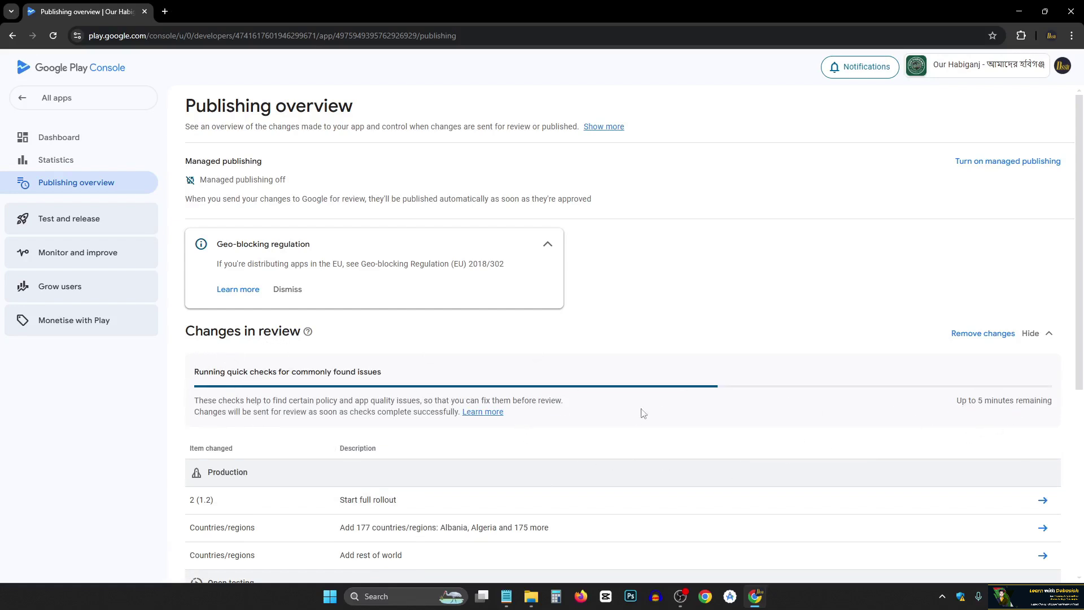
scroll(640, 411, down, 1)
scroll(448, 406, up, 1)
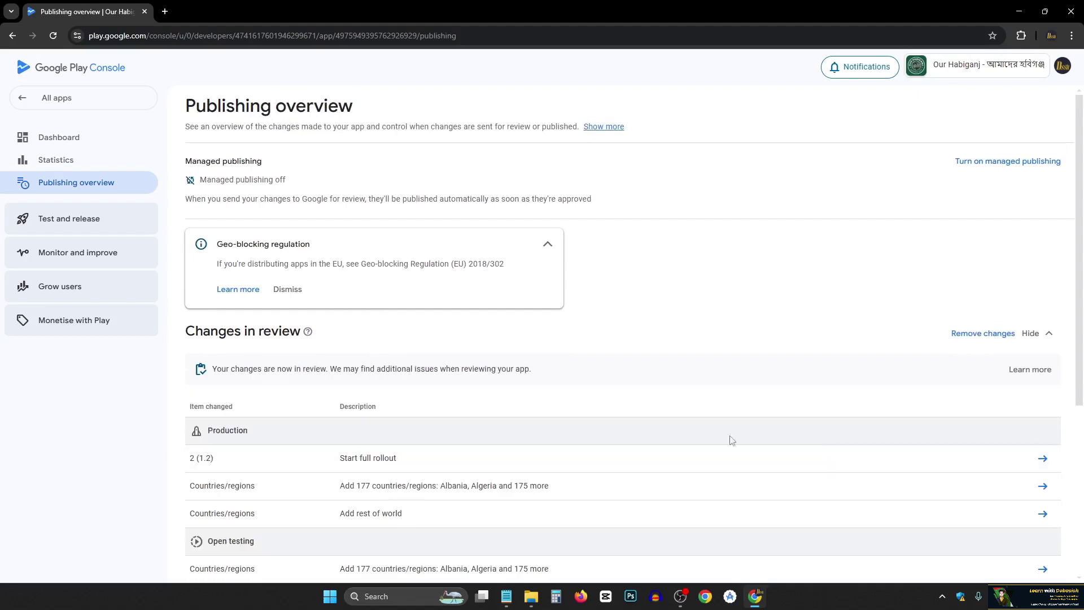